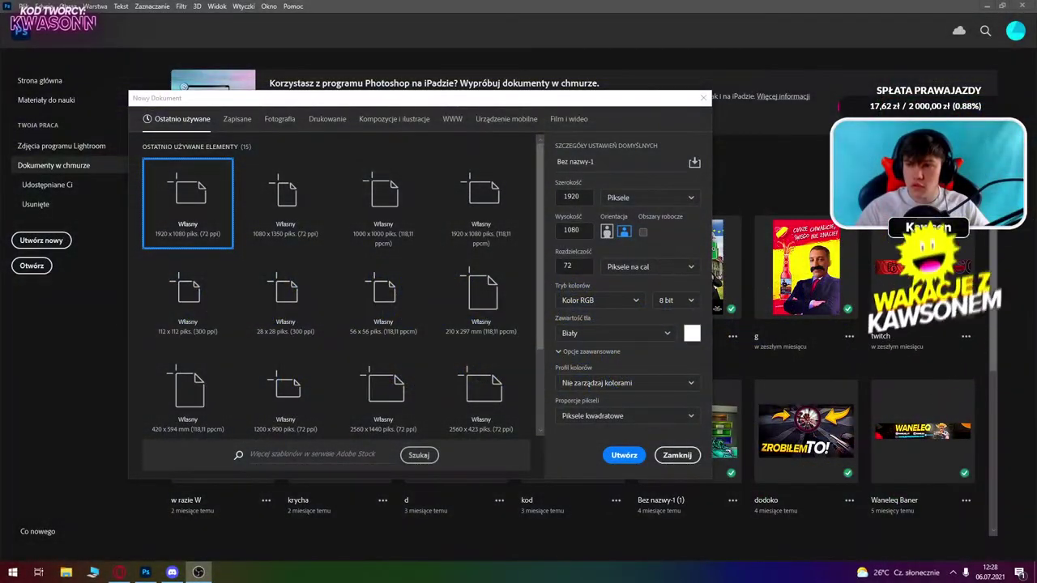
Create a blank 1920×1080 px, 72 ppi document from the recent preset.
{"action": "left_click", "coordinate": [621, 455]}
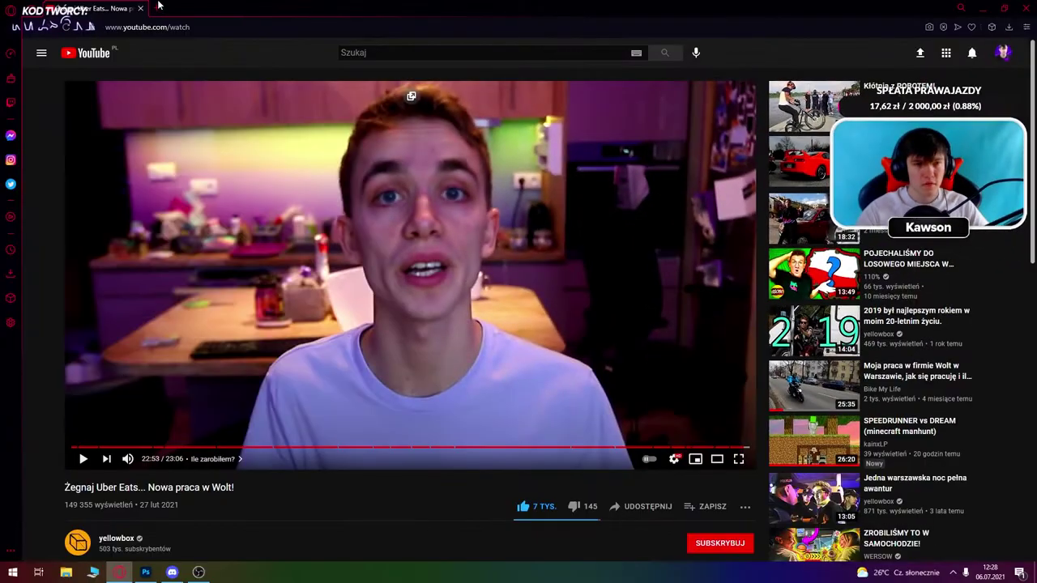
Search Google Images for 'papuga latająca' in a new browser tab.
{"action": "left_click", "coordinate": [159, 9]}
{"action": "type", "text": "papuga latająca"}
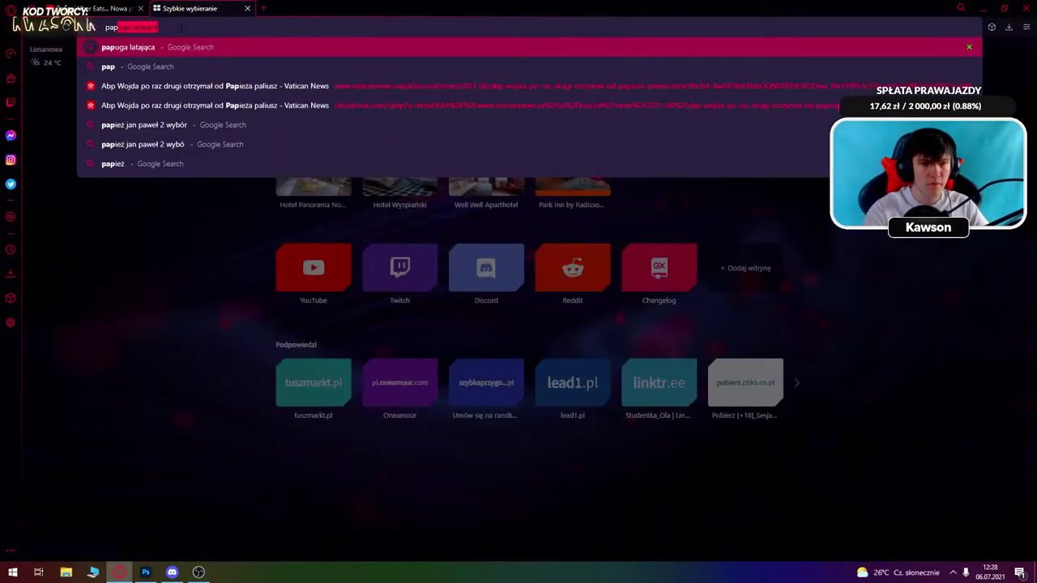
{"action": "key", "text": "Return"}
{"action": "left_click", "coordinate": [186, 97]}
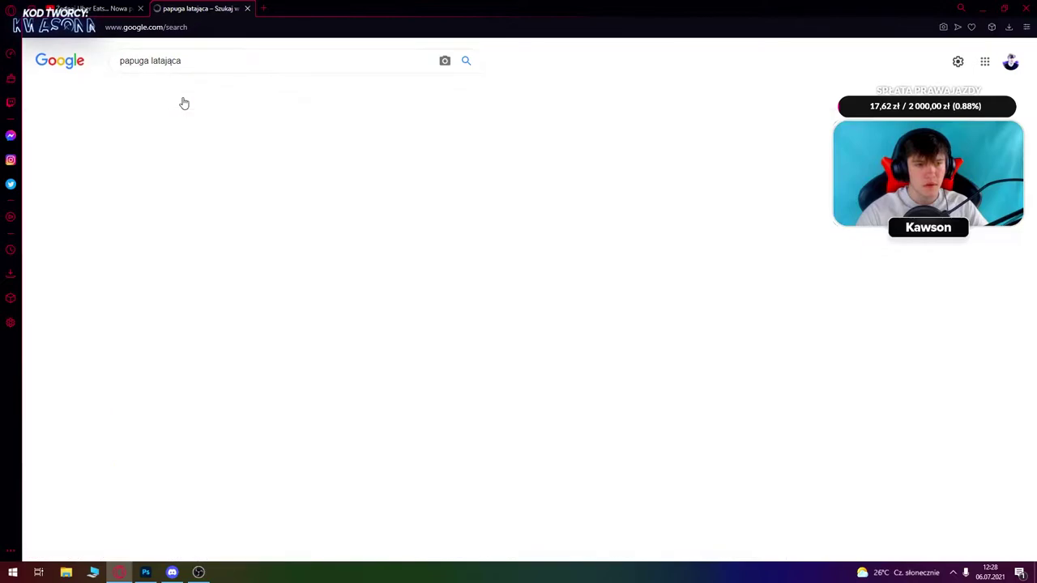
Copy the colourful flying parrot image and paste it into the Photoshop document.
{"action": "left_click", "coordinate": [205, 122]}
{"action": "right_click", "coordinate": [822, 233]}
{"action": "left_click", "coordinate": [869, 359]}
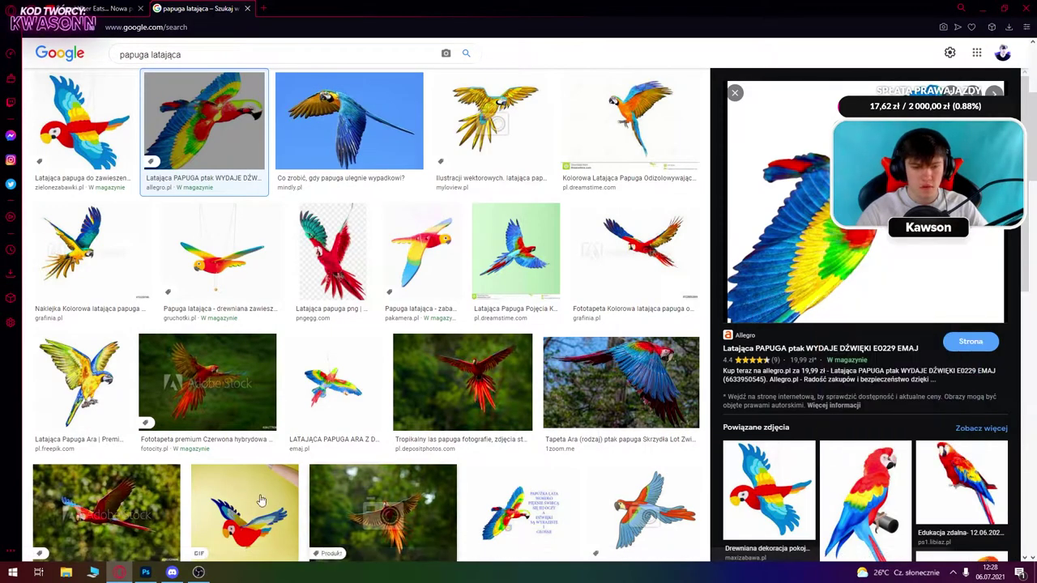
{"action": "left_click", "coordinate": [145, 573]}
{"action": "key", "text": "ctrl+v"}
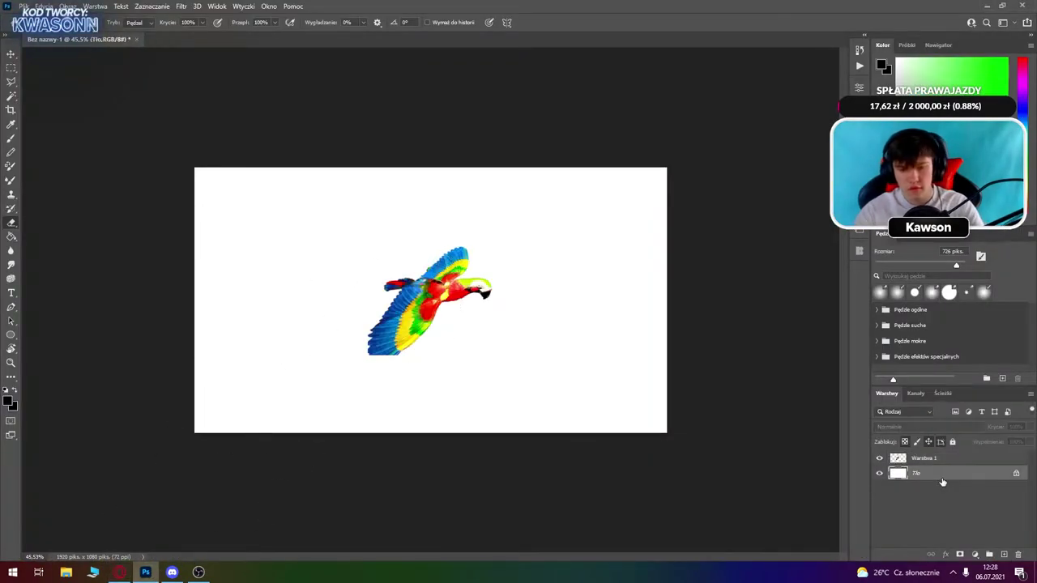
Delete the white background layer and the parrot's white surroundings, then undo the removal.
{"action": "key", "text": "Delete"}
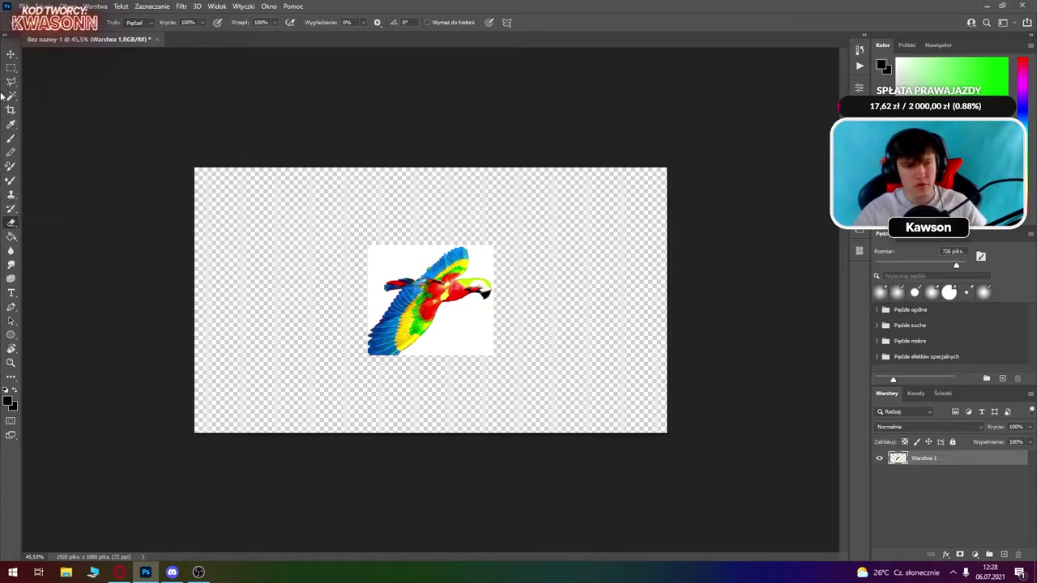
{"action": "scroll", "coordinate": [409, 276], "scroll_direction": "up", "scroll_amount": 2}
{"action": "key", "text": "Delete"}
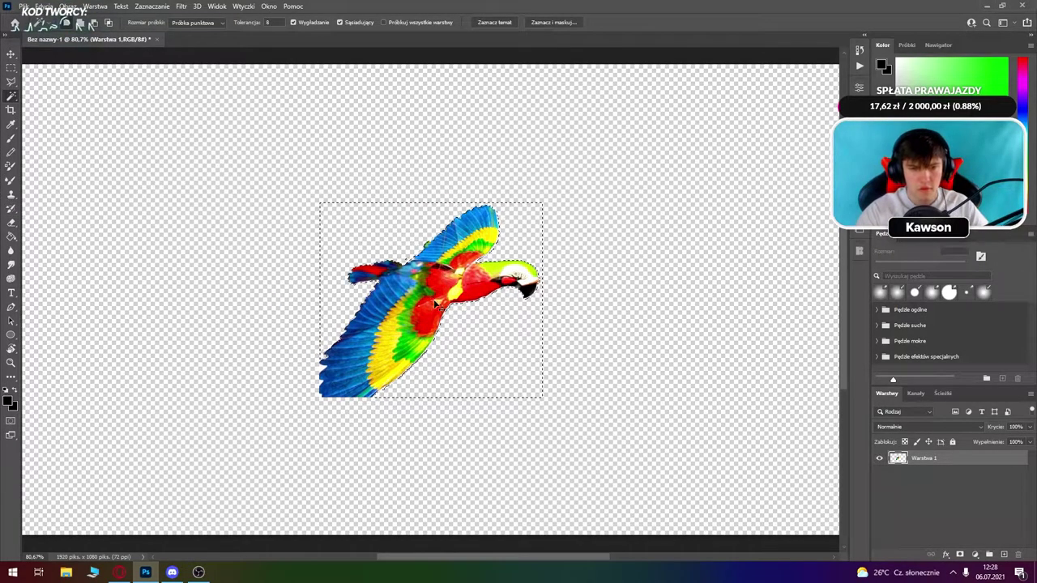
{"action": "scroll", "coordinate": [300, 389], "scroll_direction": "up", "scroll_amount": 1}
{"action": "scroll", "coordinate": [300, 389], "scroll_direction": "up", "scroll_amount": 2}
{"action": "scroll", "coordinate": [300, 389], "scroll_direction": "up", "scroll_amount": 2}
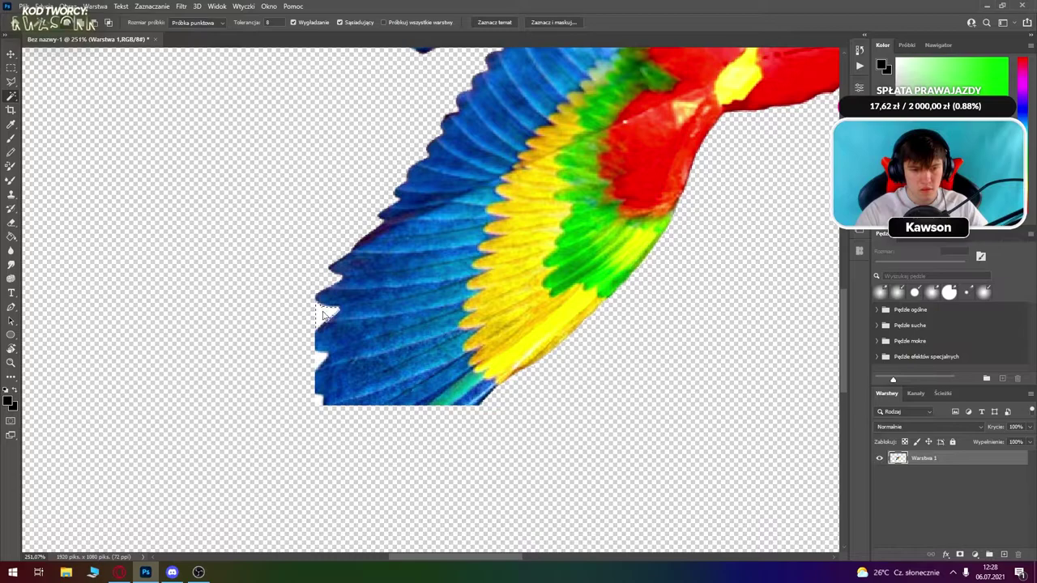
{"action": "scroll", "coordinate": [544, 359], "scroll_direction": "down", "scroll_amount": 1}
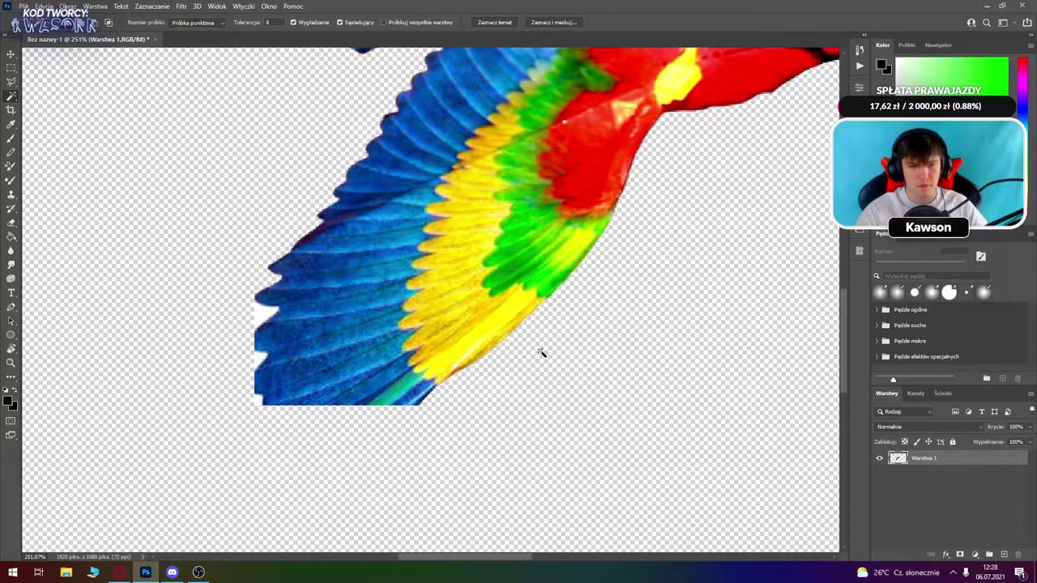
{"action": "scroll", "coordinate": [545, 358], "scroll_direction": "down", "scroll_amount": 2}
{"action": "scroll", "coordinate": [545, 358], "scroll_direction": "down", "scroll_amount": 1}
{"action": "key", "text": "ctrl+z"}
{"action": "key", "text": "ctrl+z"}
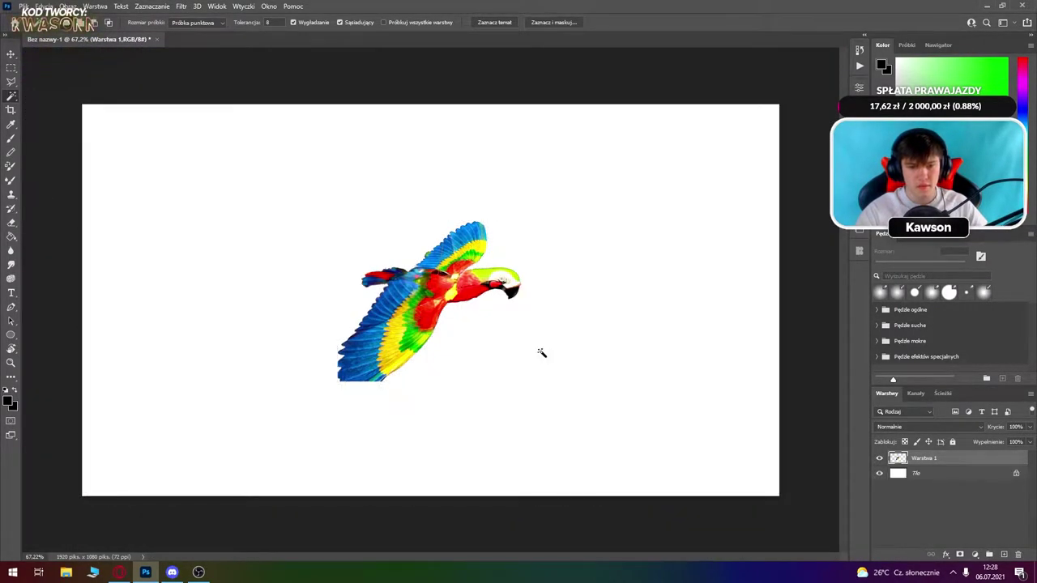
Back in the image results, preview the Tapeta Ara macaw photo.
{"action": "left_click", "coordinate": [119, 573]}
{"action": "left_click", "coordinate": [174, 499]}
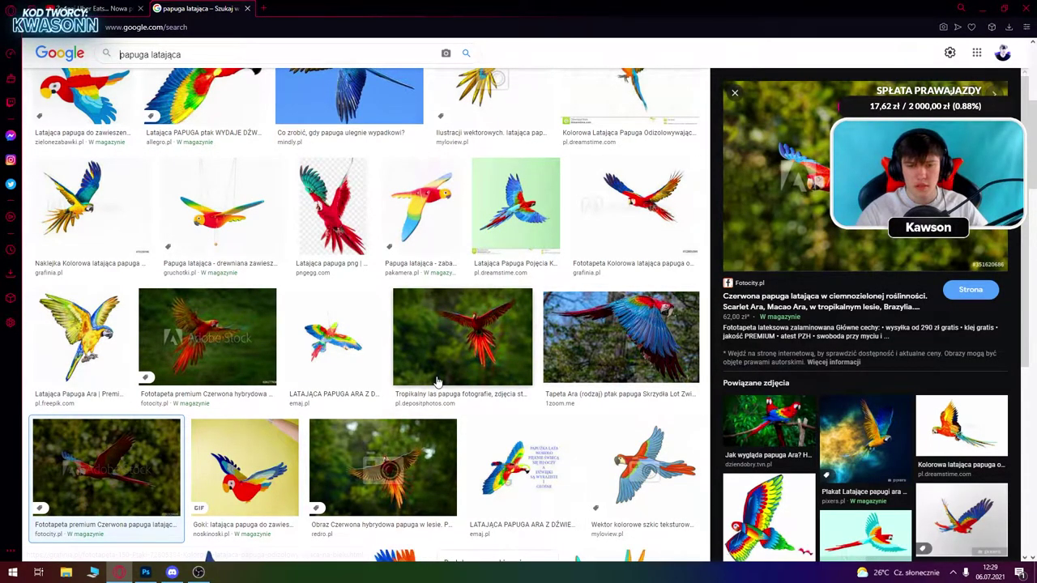
{"action": "left_click", "coordinate": [620, 337]}
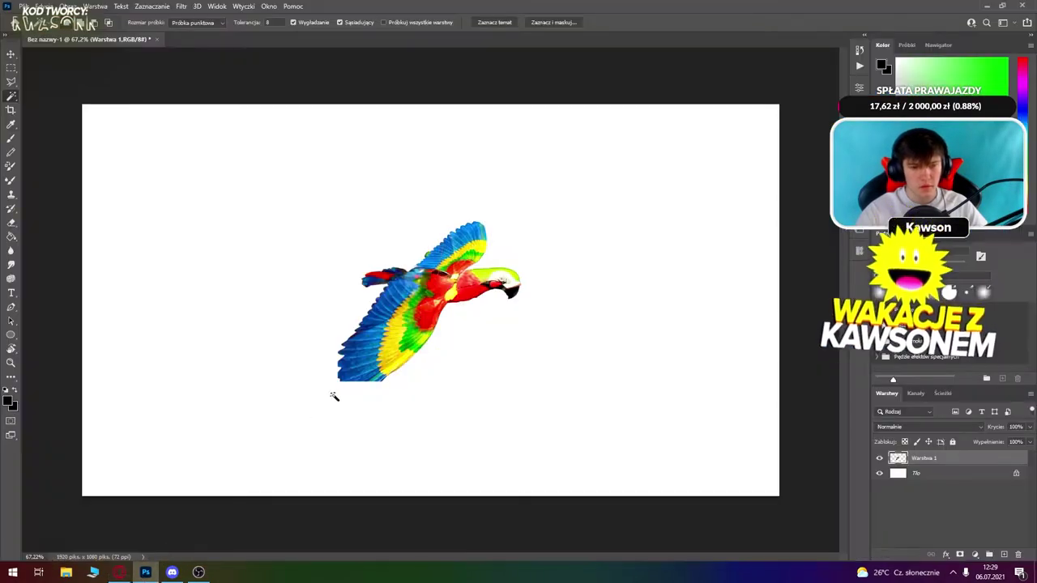
Paste the macaw photo and delete its blue sky background, then deselect.
{"action": "key", "text": "ctrl+v"}
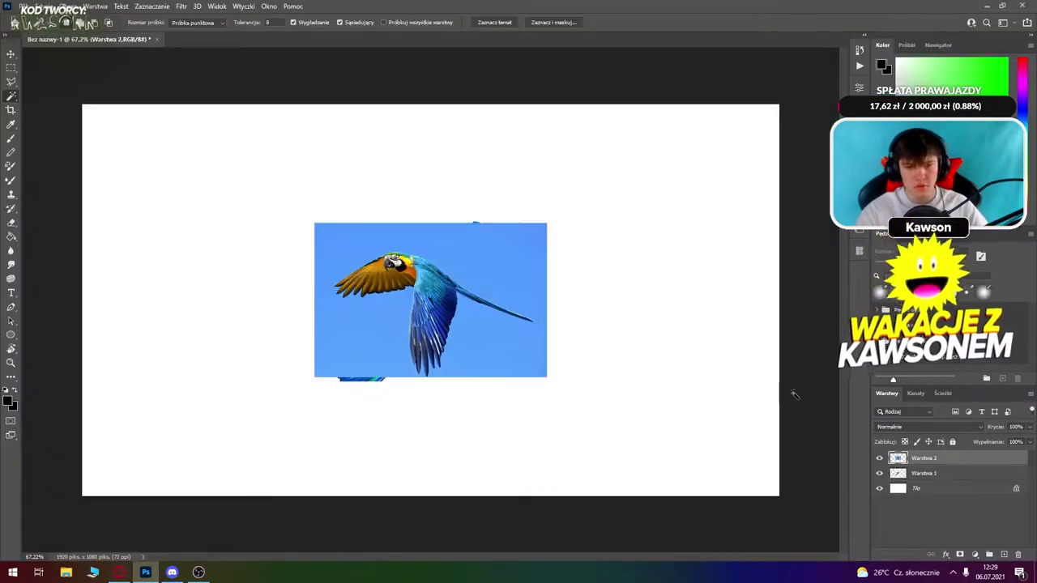
{"action": "left_click", "coordinate": [478, 264]}
{"action": "key", "text": "Delete"}
{"action": "key", "text": "ctrl+d"}
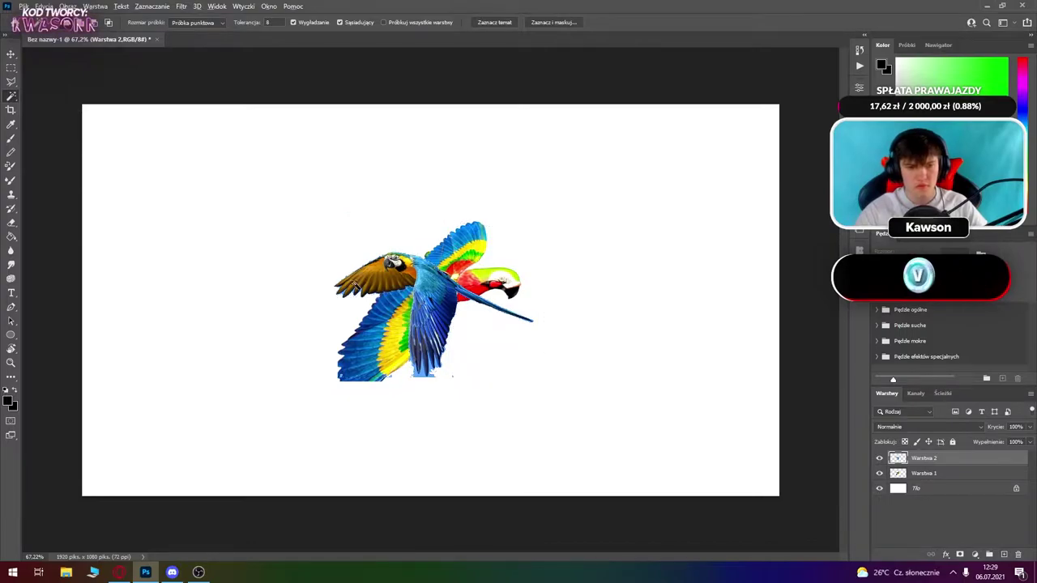
Zoom around the canvas to inspect the cut-out, then return to the image results.
{"action": "scroll", "coordinate": [423, 413], "scroll_direction": "up", "scroll_amount": 3}
{"action": "scroll", "coordinate": [401, 288], "scroll_direction": "up", "scroll_amount": 2}
{"action": "scroll", "coordinate": [510, 432], "scroll_direction": "up", "scroll_amount": 2}
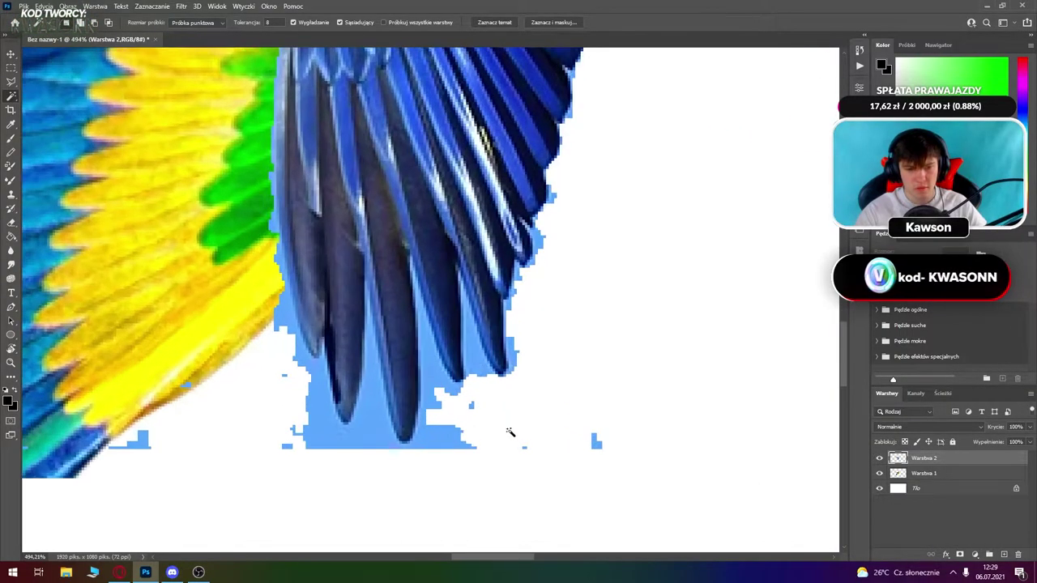
{"action": "scroll", "coordinate": [510, 432], "scroll_direction": "down", "scroll_amount": 3}
{"action": "scroll", "coordinate": [434, 370], "scroll_direction": "down", "scroll_amount": 1}
{"action": "scroll", "coordinate": [433, 371], "scroll_direction": "down", "scroll_amount": 4}
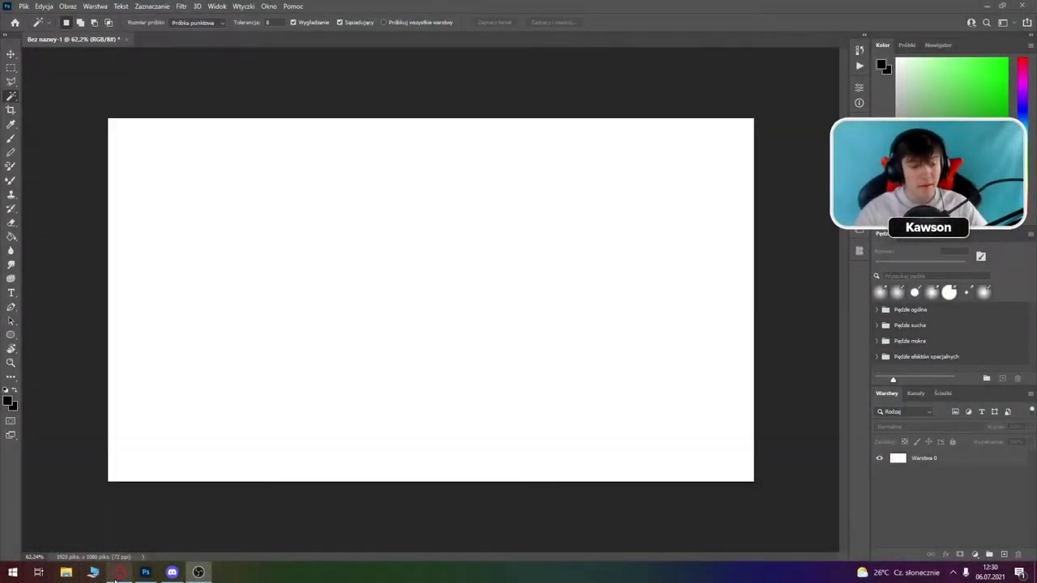
{"action": "left_click", "coordinate": [119, 573]}
Filter the parrot results to transparent images and preview the isolated Pixabay macaw.
{"action": "scroll", "coordinate": [187, 149], "scroll_direction": "up", "scroll_amount": 5}
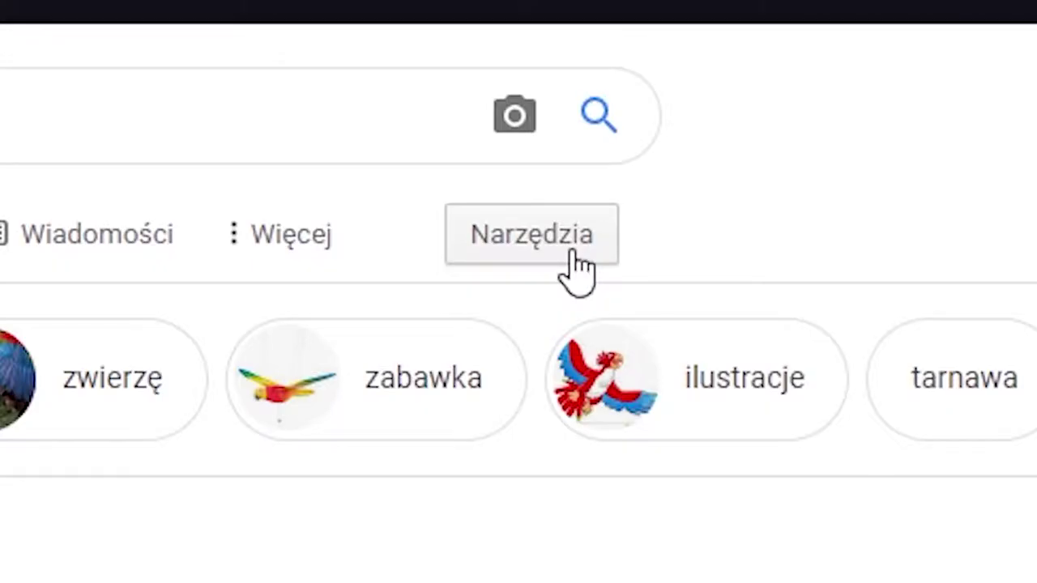
{"action": "left_click", "coordinate": [458, 96]}
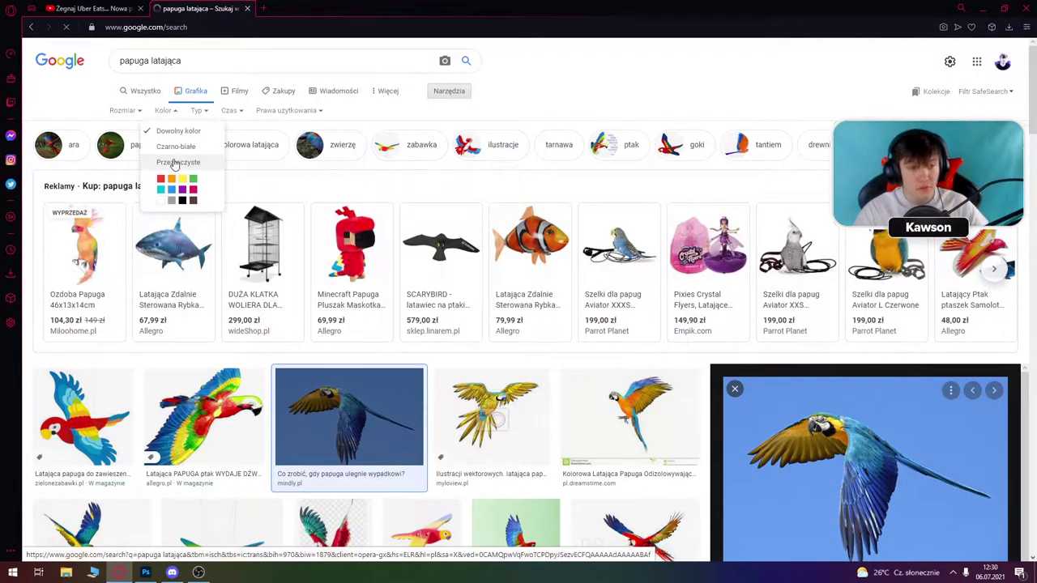
{"action": "scroll", "coordinate": [130, 243], "scroll_direction": "down", "scroll_amount": 3}
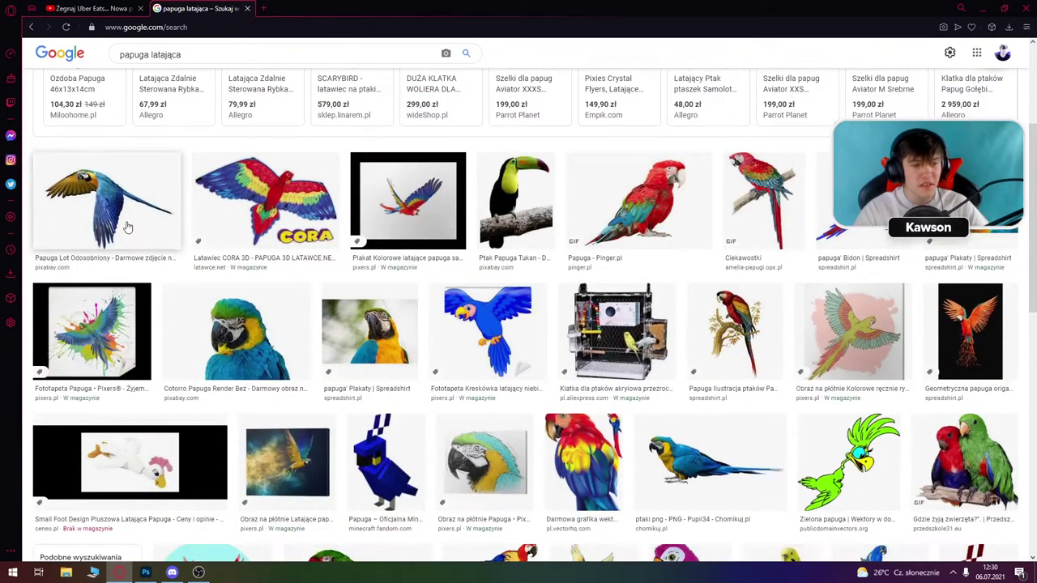
{"action": "left_click", "coordinate": [128, 227]}
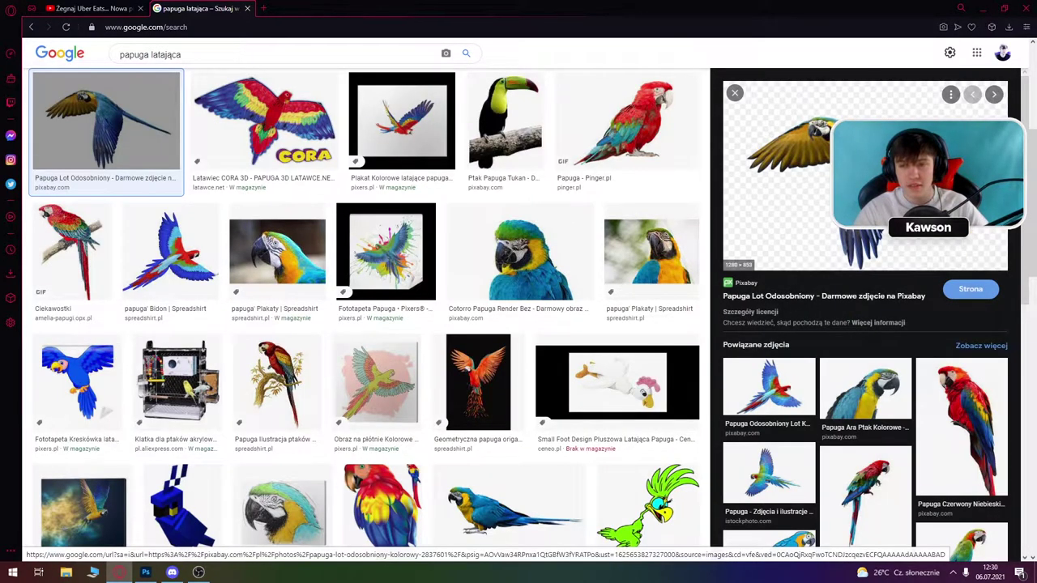
Copy-paste the Pixabay macaw into Photoshop, undo it, and reopen the preview's context menu.
{"action": "right_click", "coordinate": [852, 228]}
{"action": "left_click", "coordinate": [899, 303]}
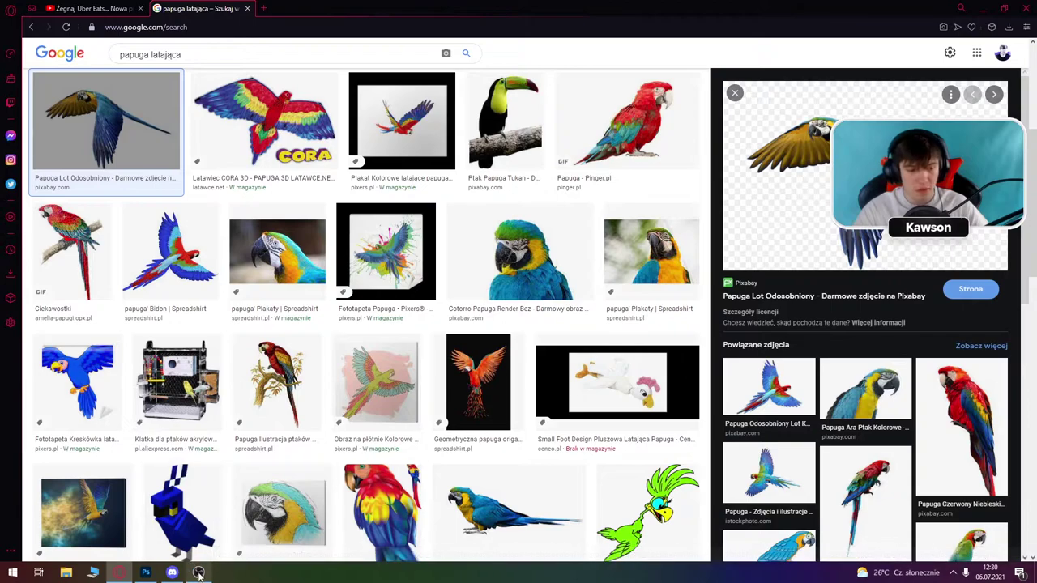
{"action": "left_click", "coordinate": [146, 573]}
{"action": "key", "text": "ctrl+v"}
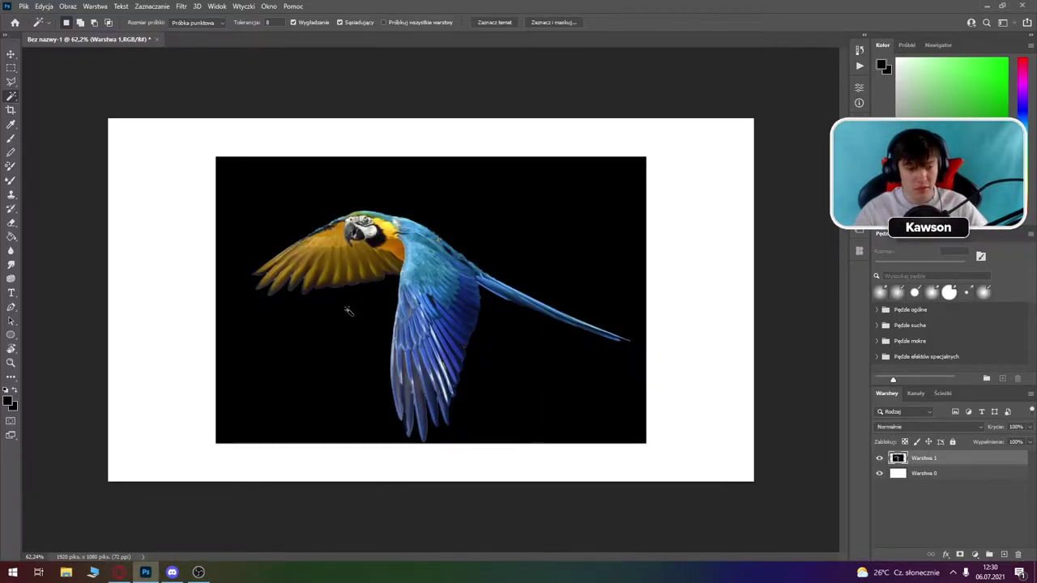
{"action": "key", "text": "ctrl+z"}
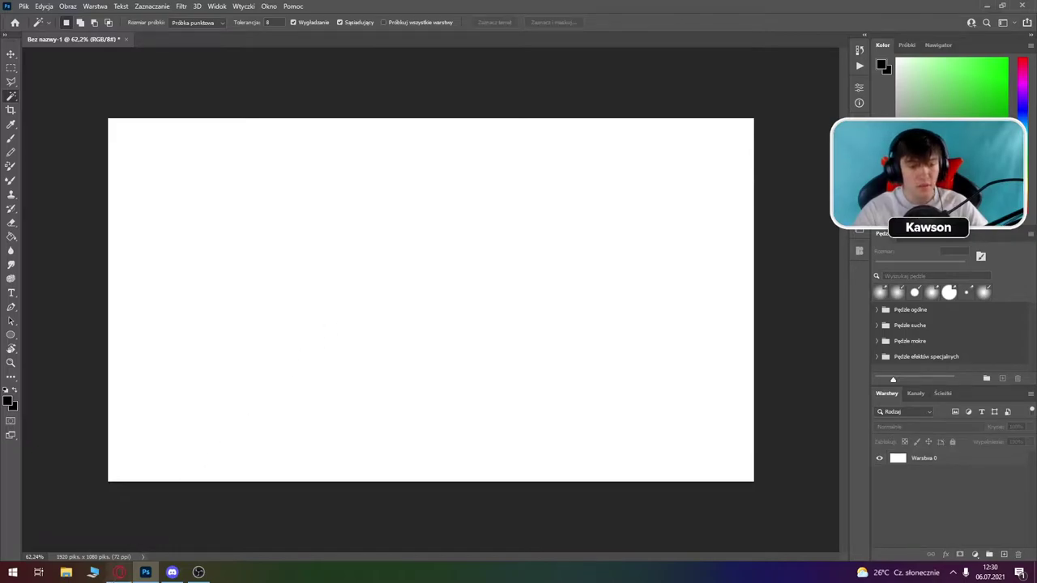
{"action": "left_click", "coordinate": [119, 573]}
{"action": "right_click", "coordinate": [817, 178]}
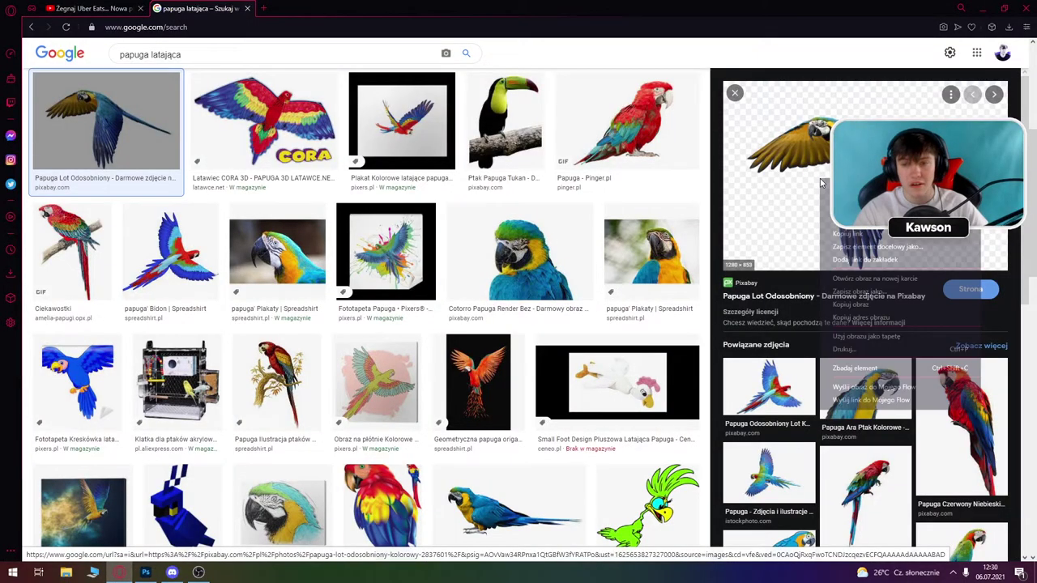
Save the macaw as PNG parrot-2837601_1280 and place the file onto the Photoshop canvas.
{"action": "left_click", "coordinate": [859, 290]}
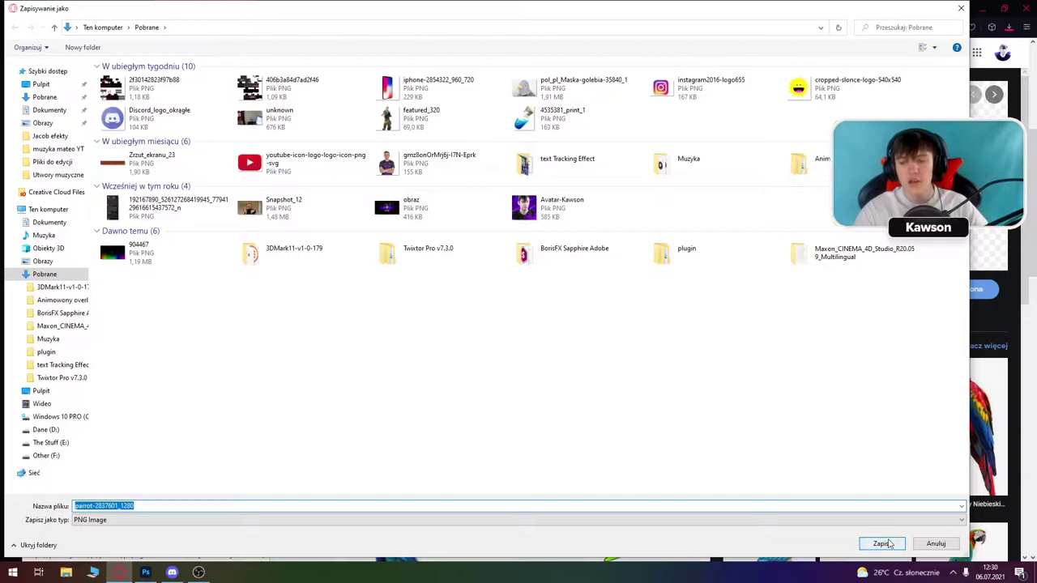
{"action": "left_click", "coordinate": [882, 544]}
{"action": "left_click", "coordinate": [864, 76]}
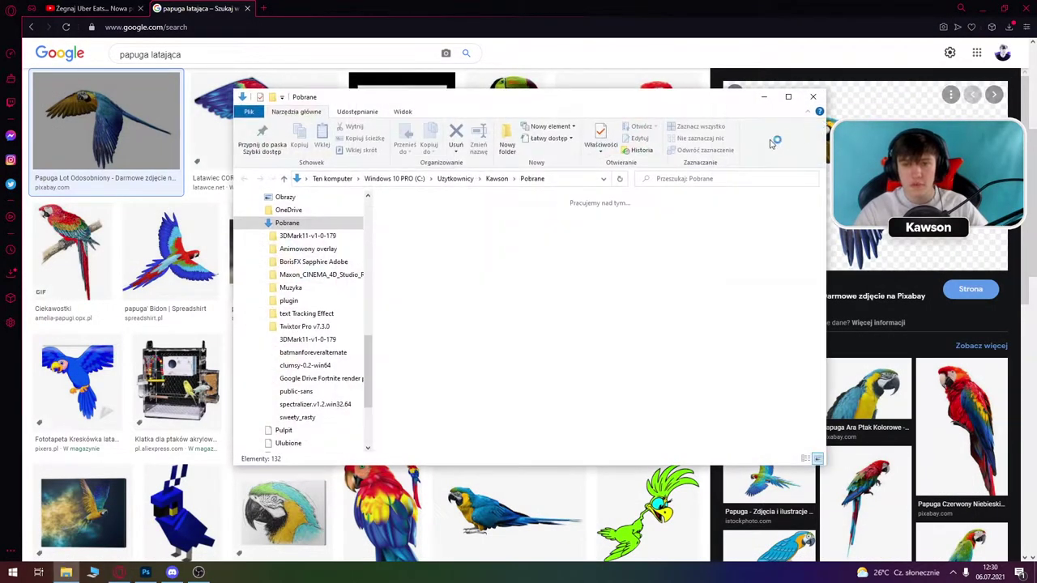
{"action": "left_click_drag", "start_coordinate": [410, 243], "coordinate": [166, 447]}
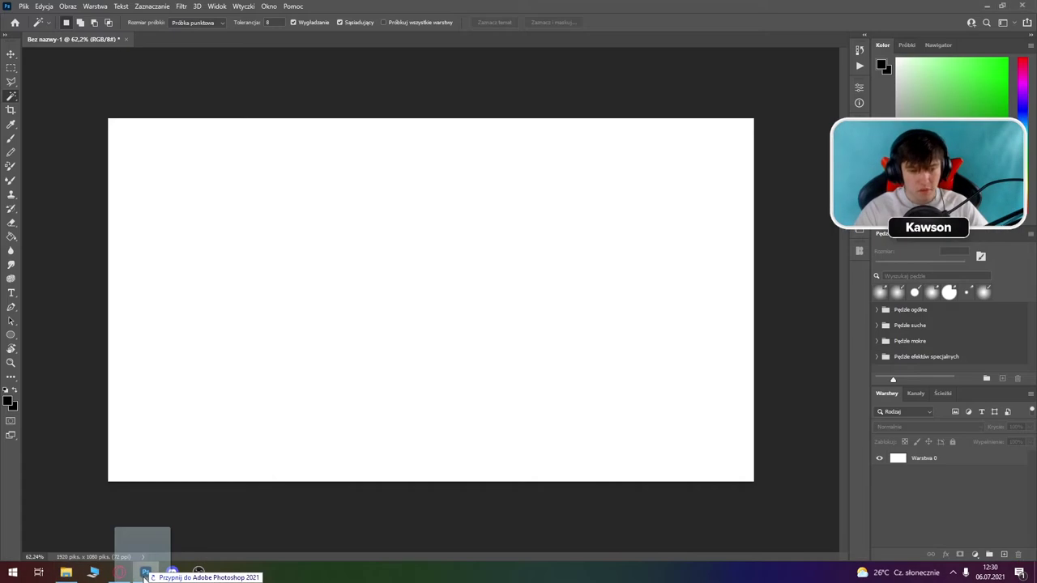
{"action": "left_click_drag", "start_coordinate": [144, 575], "coordinate": [310, 233]}
{"action": "key", "text": "Return"}
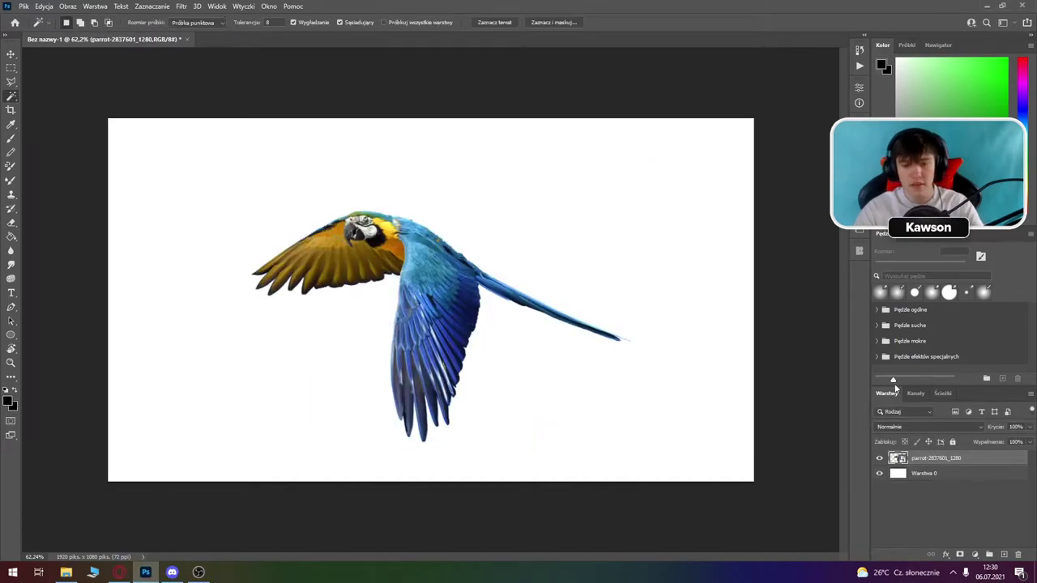
Delete the white Warstwa 0 layer, select the Move tool and fit the canvas to the window.
{"action": "left_click", "coordinate": [929, 472]}
{"action": "key", "text": "Delete"}
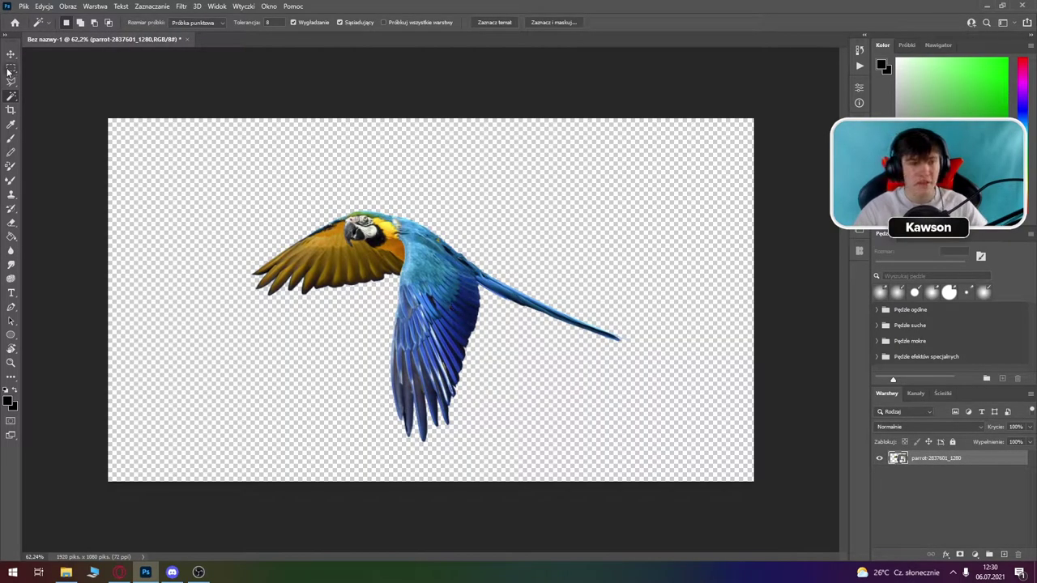
{"action": "left_click", "coordinate": [10, 54]}
{"action": "scroll", "coordinate": [353, 339], "scroll_direction": "down", "scroll_amount": 3}
{"action": "key", "text": "ctrl+0"}
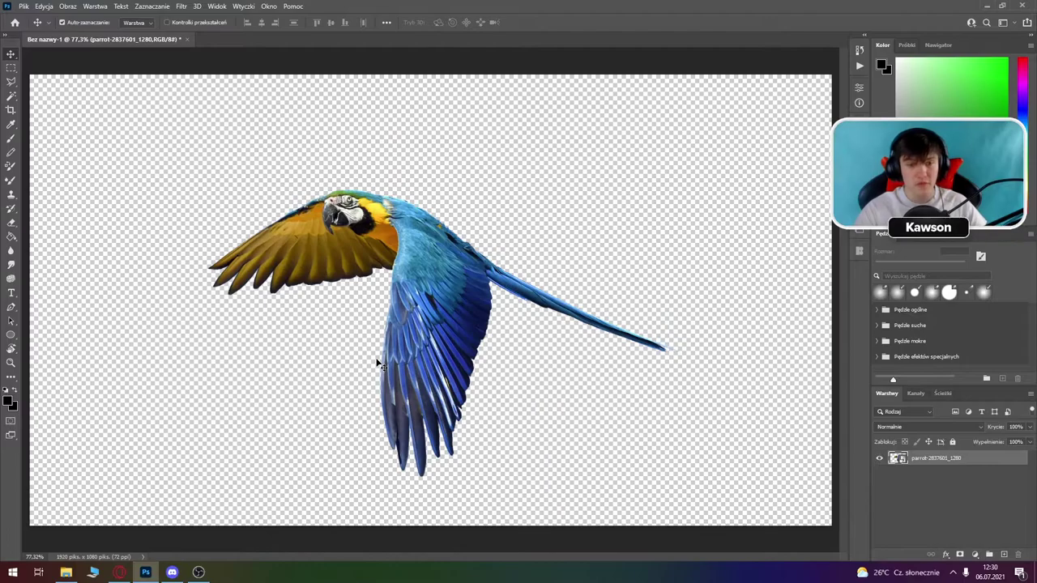
{"action": "left_click", "coordinate": [127, 568]}
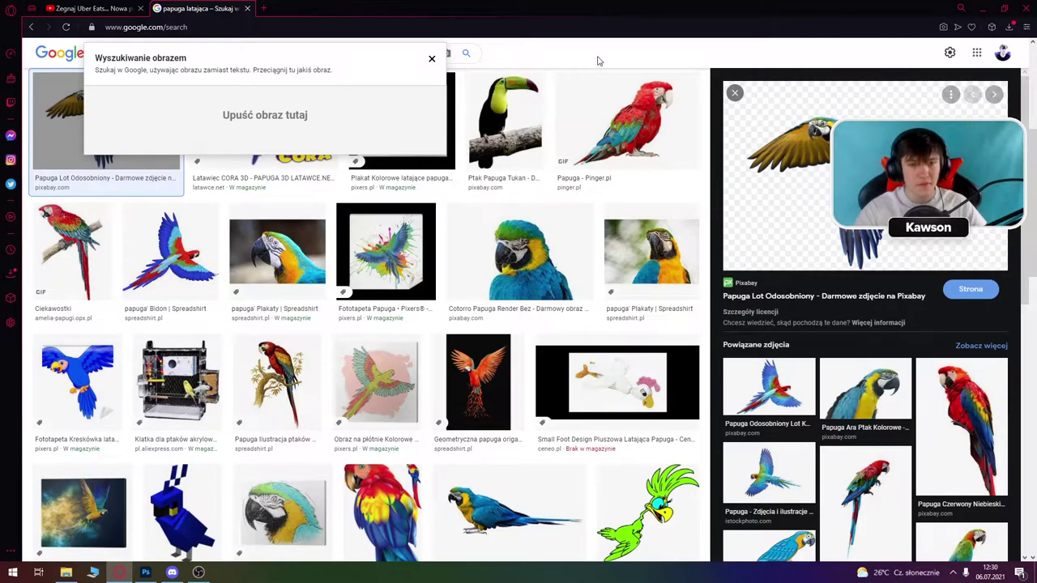
Search Google Images for 'pieniądz' and preview the first gold-coins image.
{"action": "scroll", "coordinate": [487, 81], "scroll_direction": "up", "scroll_amount": 4}
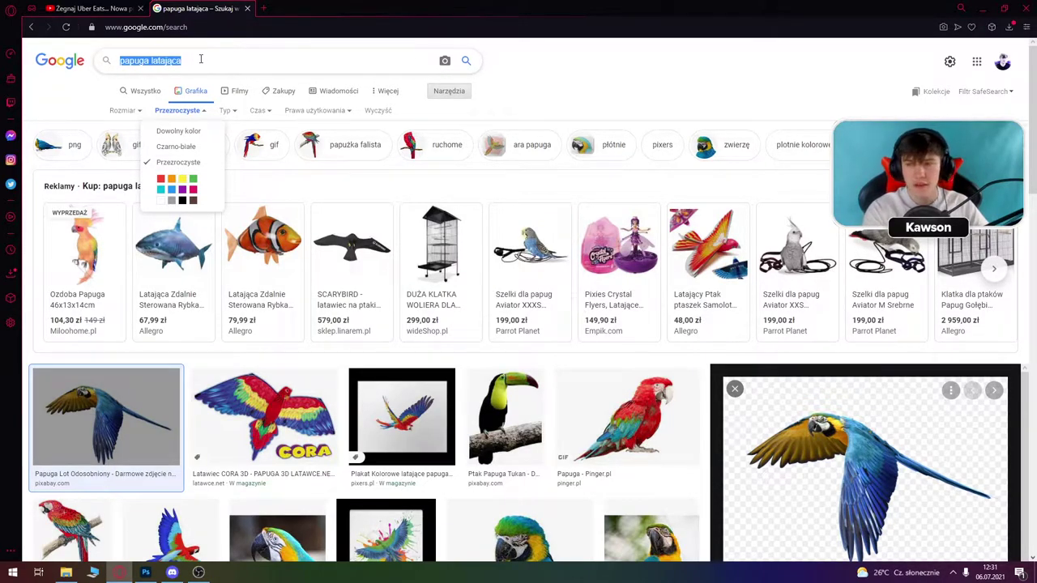
{"action": "type", "text": "pieniądz"}
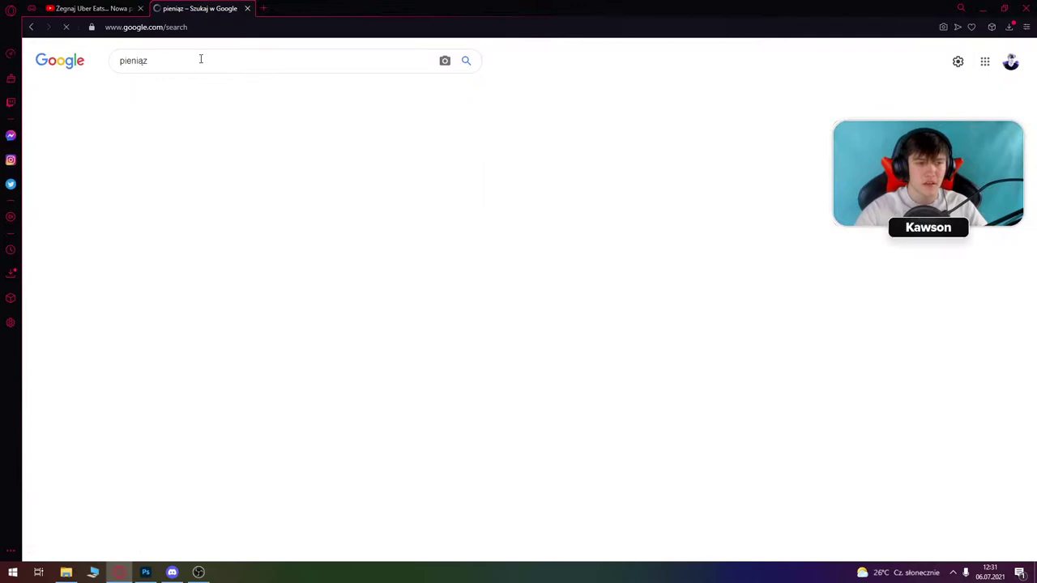
{"action": "scroll", "coordinate": [189, 150], "scroll_direction": "down", "scroll_amount": 1}
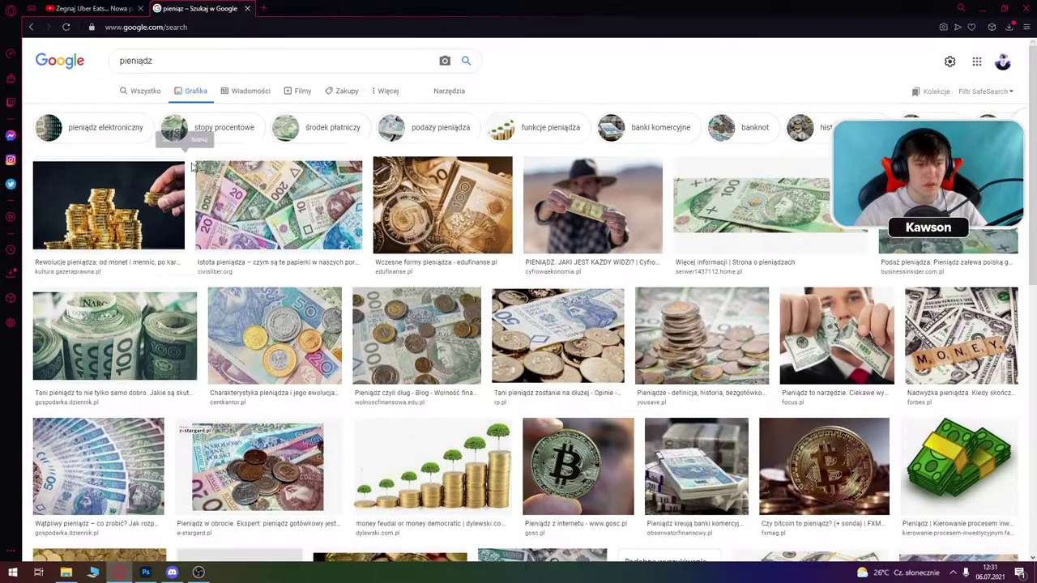
{"action": "scroll", "coordinate": [118, 296], "scroll_direction": "down", "scroll_amount": 4}
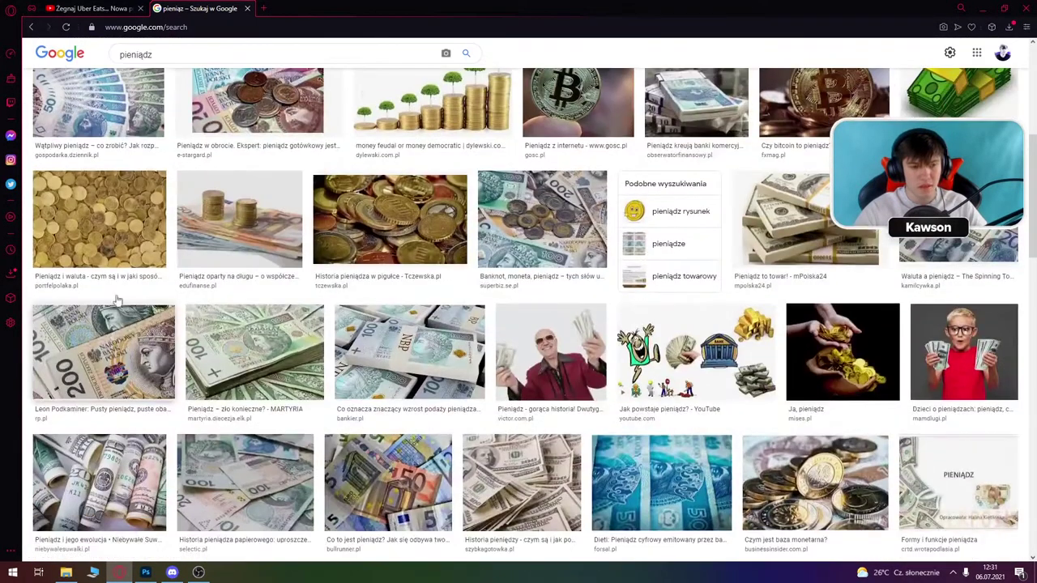
{"action": "scroll", "coordinate": [119, 291], "scroll_direction": "up", "scroll_amount": 3}
{"action": "left_click", "coordinate": [99, 160]}
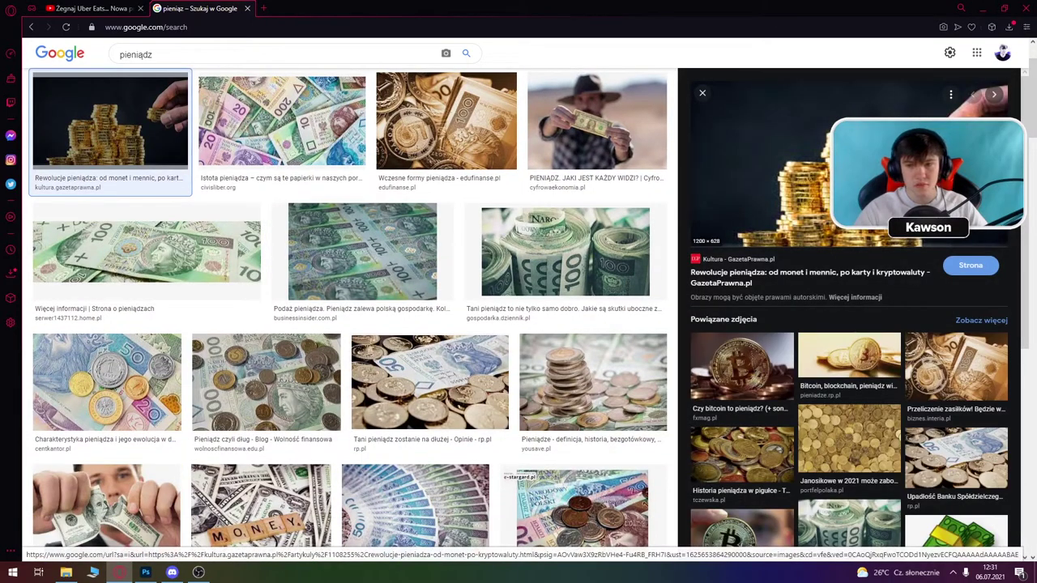
Filter to transparent images and preview several results, ending on the Pieniądz coin stack.
{"action": "scroll", "coordinate": [109, 129], "scroll_direction": "up", "scroll_amount": 2}
{"action": "left_click", "coordinate": [449, 91]}
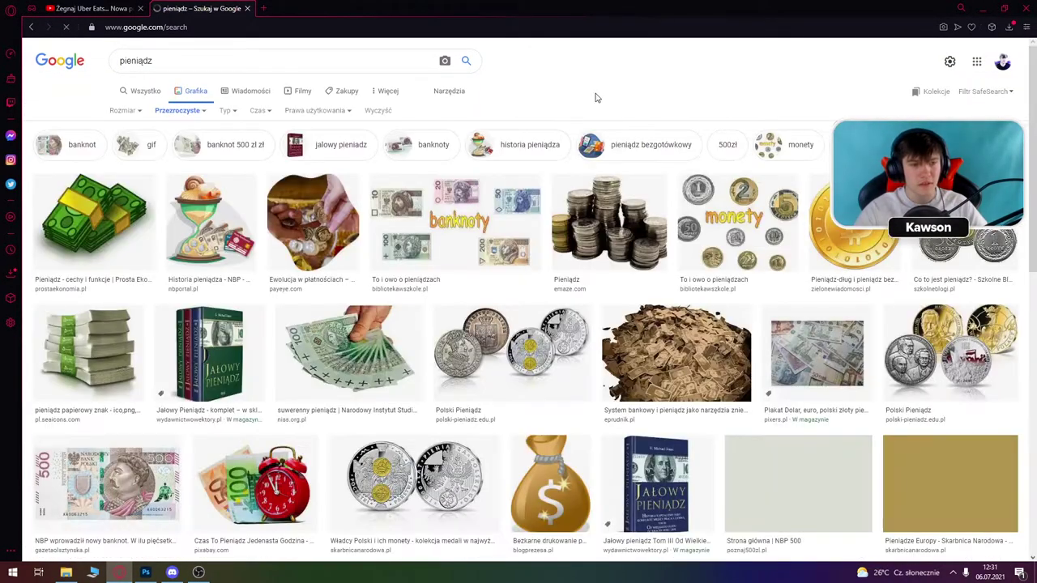
{"action": "left_click", "coordinate": [113, 227]}
{"action": "left_click", "coordinate": [120, 391]}
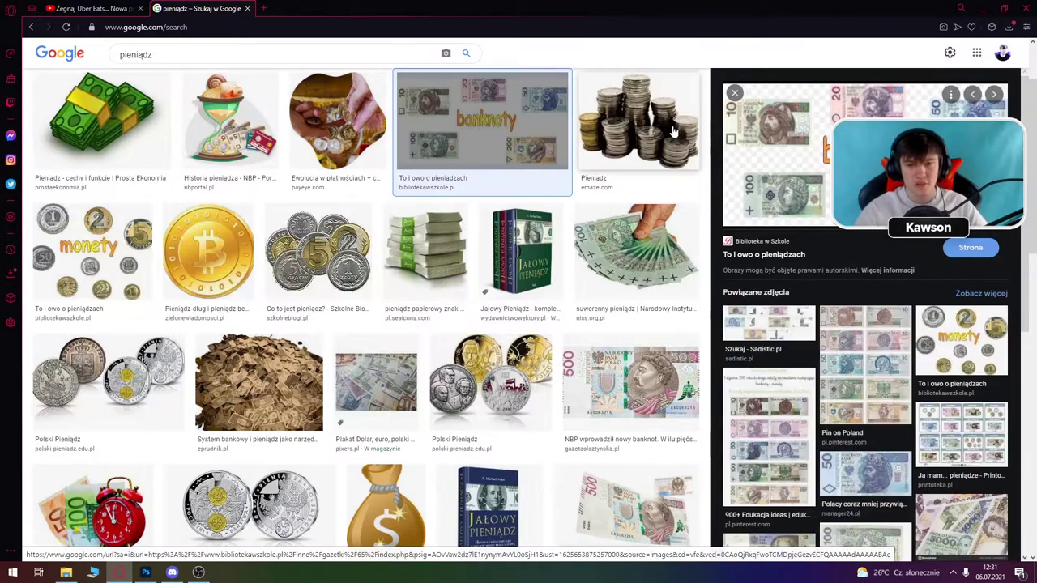
{"action": "left_click", "coordinate": [673, 130]}
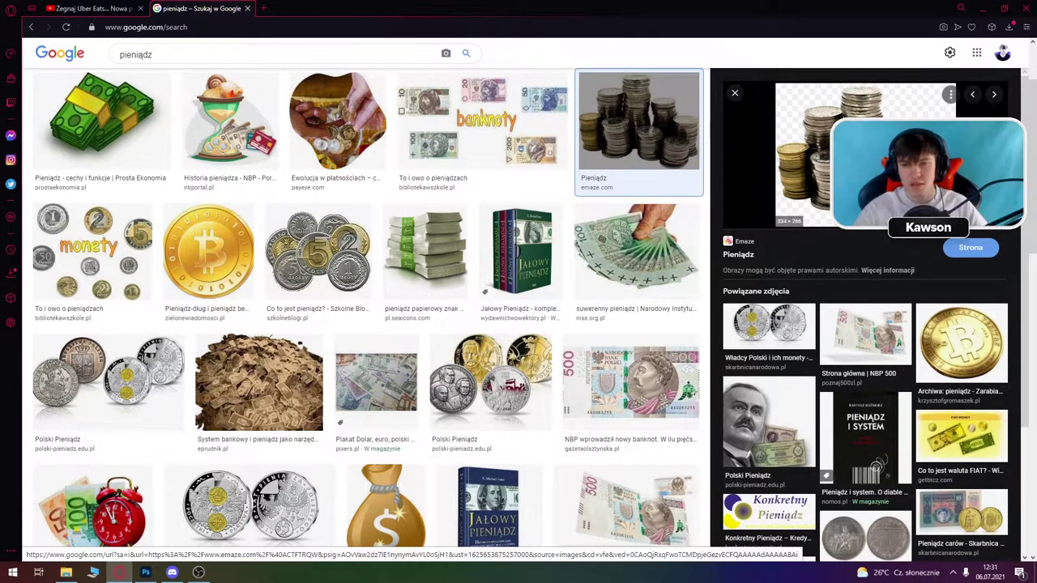
{"action": "scroll", "coordinate": [318, 341], "scroll_direction": "down", "scroll_amount": 3}
{"action": "scroll", "coordinate": [324, 340], "scroll_direction": "down", "scroll_amount": 4}
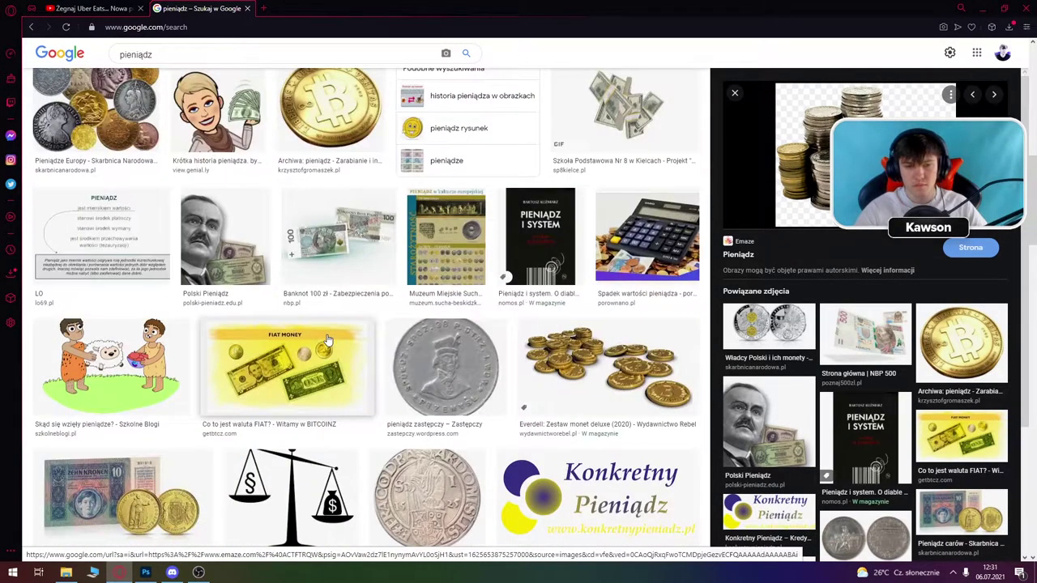
{"action": "scroll", "coordinate": [326, 341], "scroll_direction": "up", "scroll_amount": 3}
{"action": "scroll", "coordinate": [326, 341], "scroll_direction": "up", "scroll_amount": 4}
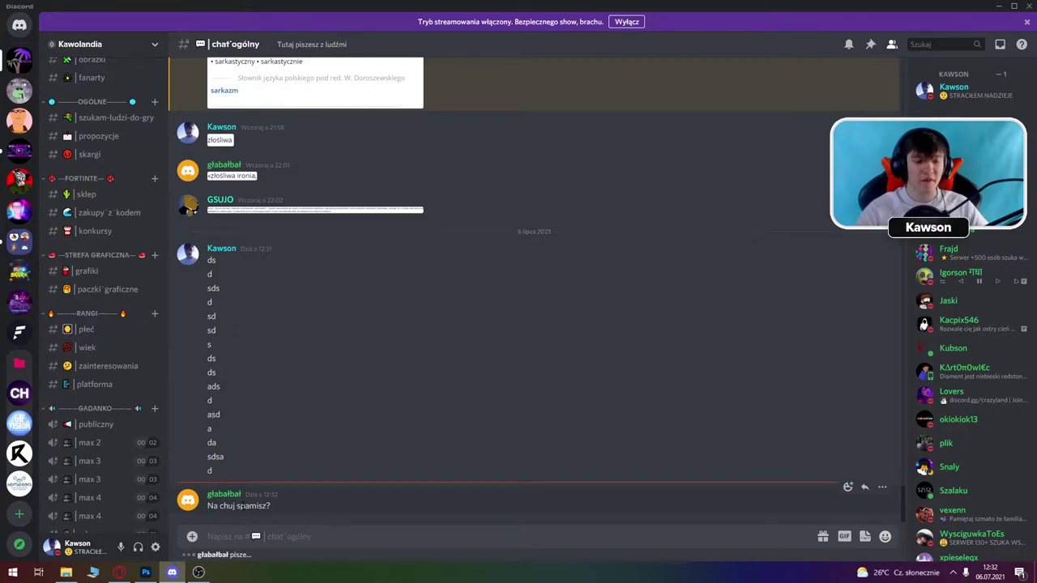
Ban the member who complained about the spam.
{"action": "right_click", "coordinate": [226, 480]}
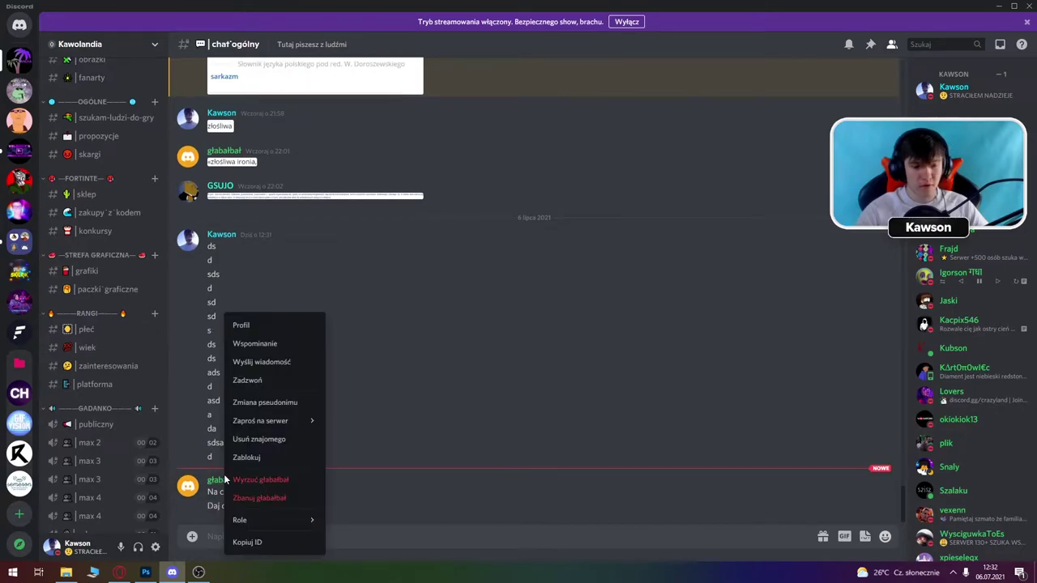
{"action": "left_click", "coordinate": [285, 508]}
{"action": "left_click", "coordinate": [597, 446]}
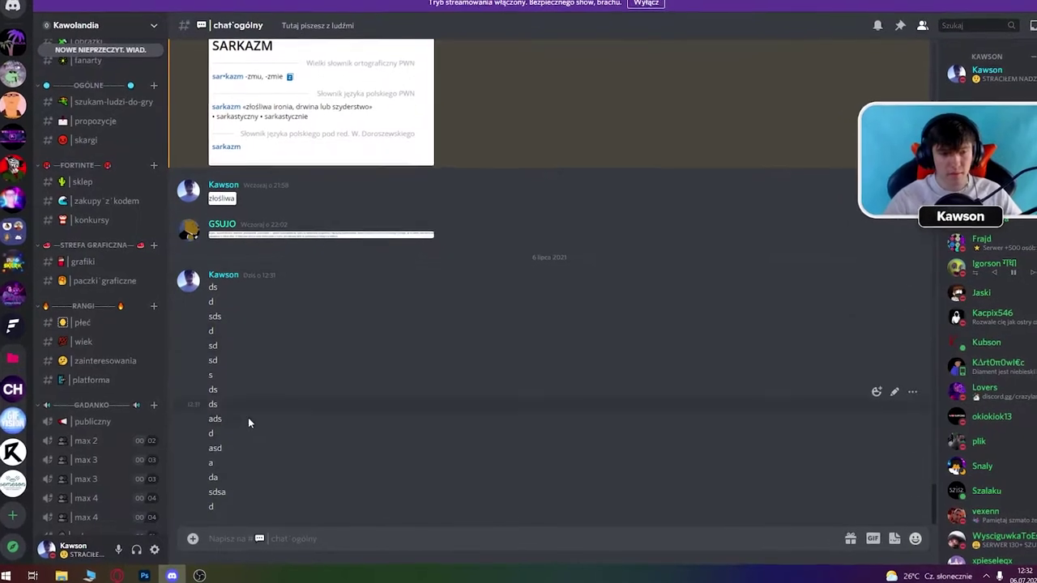
{"action": "mouse_move", "coordinate": [567, 372]}
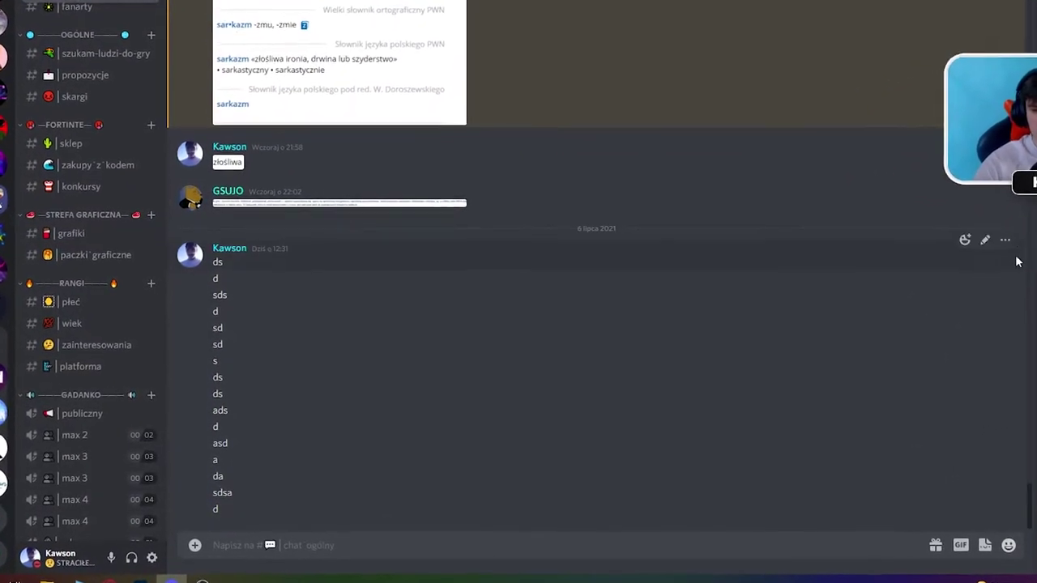
Delete the 'ds' and 'd' spam messages.
{"action": "left_click", "coordinate": [1007, 236]}
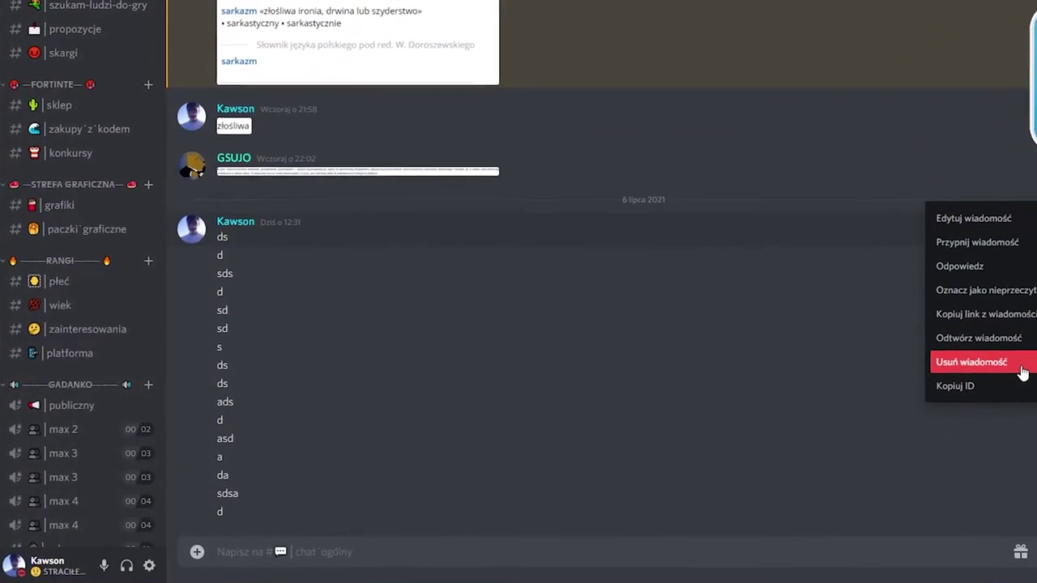
{"action": "left_click", "coordinate": [1004, 355]}
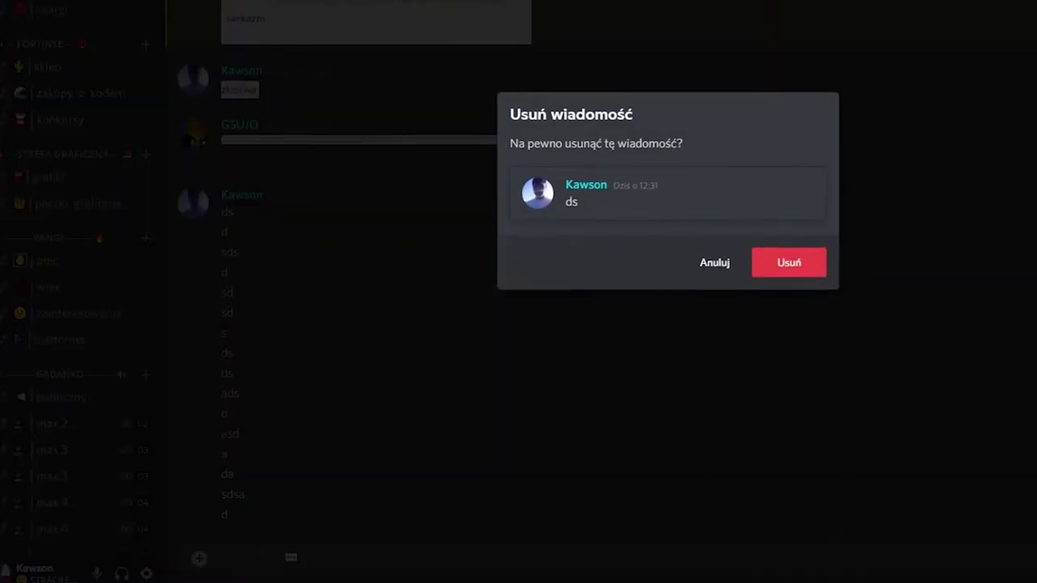
{"action": "left_click", "coordinate": [817, 252]}
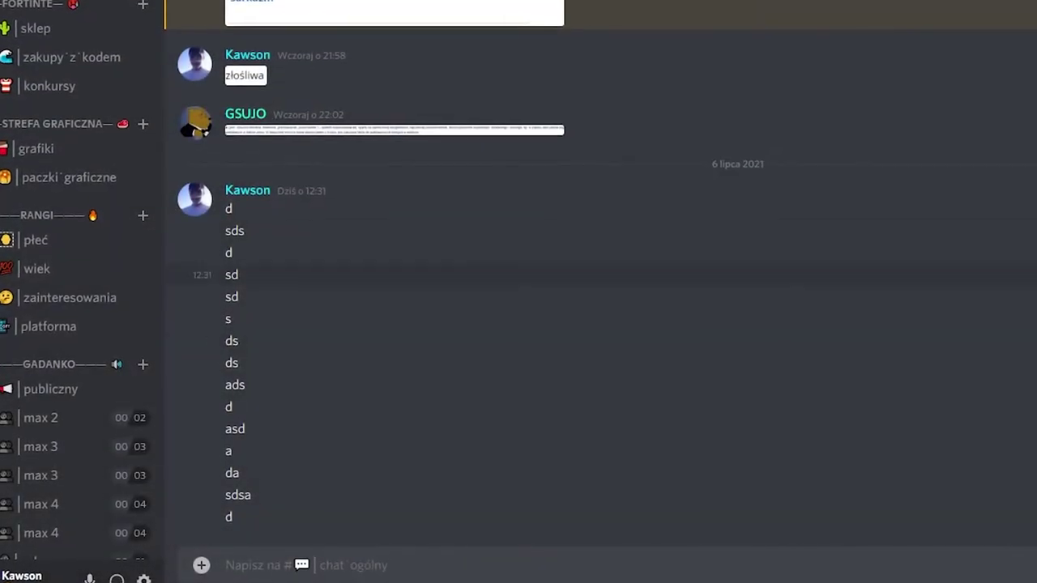
{"action": "left_click", "coordinate": [882, 290]}
{"action": "left_click", "coordinate": [802, 405]}
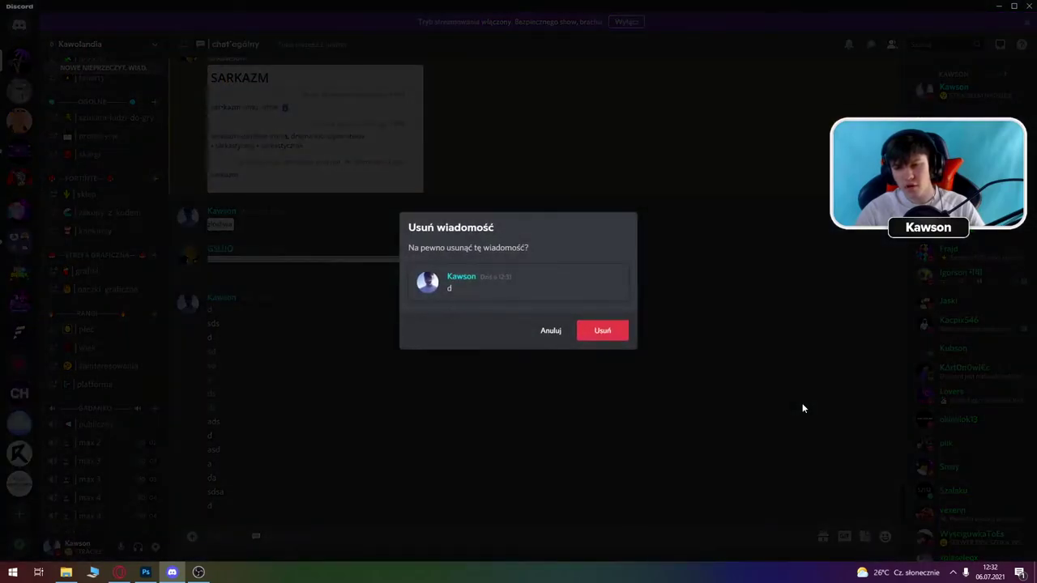
{"action": "key", "text": "Return"}
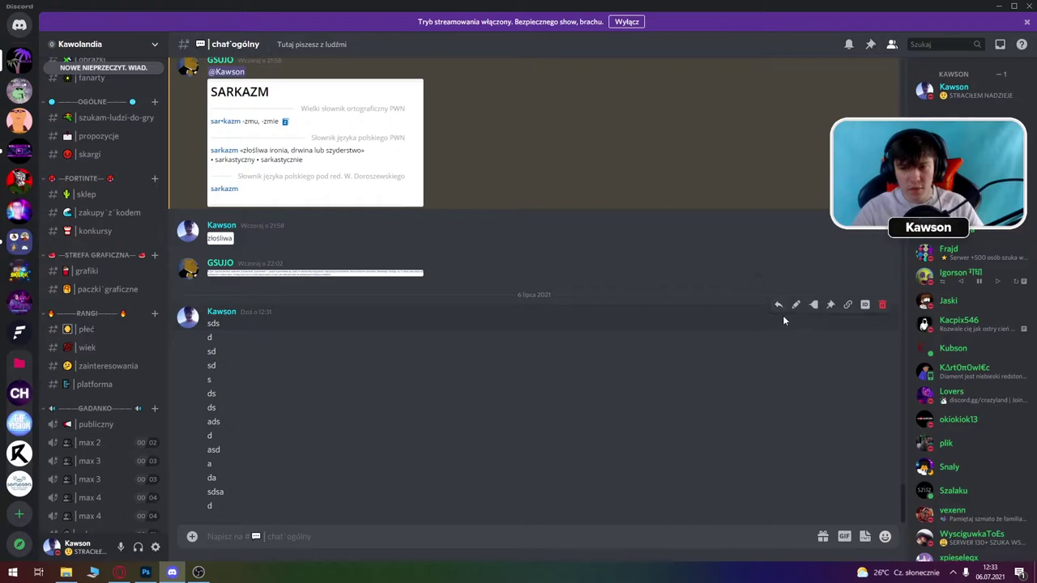
Shift-delete every remaining spam line (sds, d, asd, a and the rest) with the trash icon.
{"action": "left_click", "coordinate": [884, 312], "text": "shift"}
{"action": "left_click", "coordinate": [885, 320], "text": "shift"}
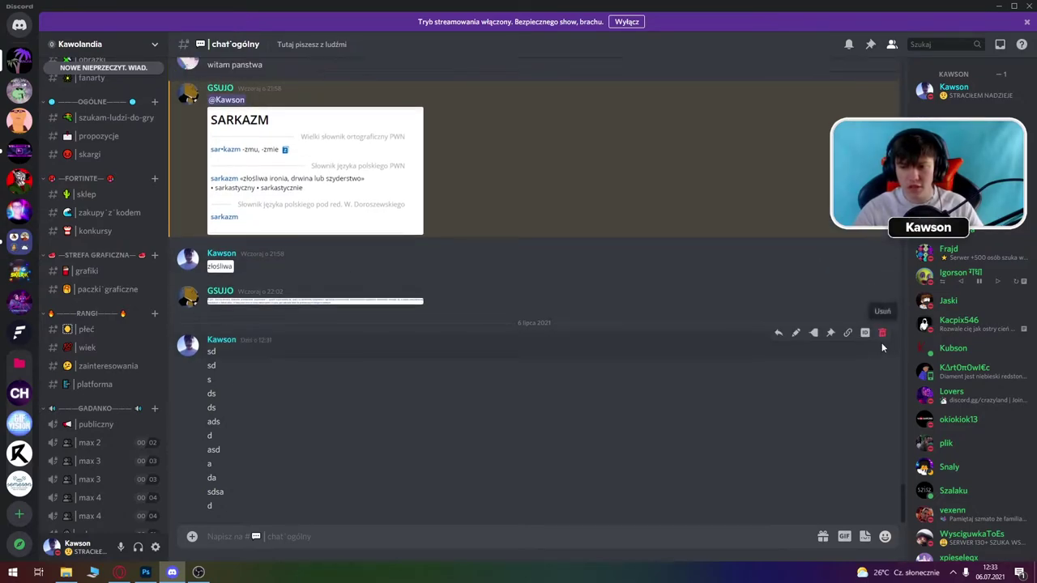
{"action": "left_click", "coordinate": [883, 334], "text": "shift"}
{"action": "left_click", "coordinate": [880, 359], "text": "shift"}
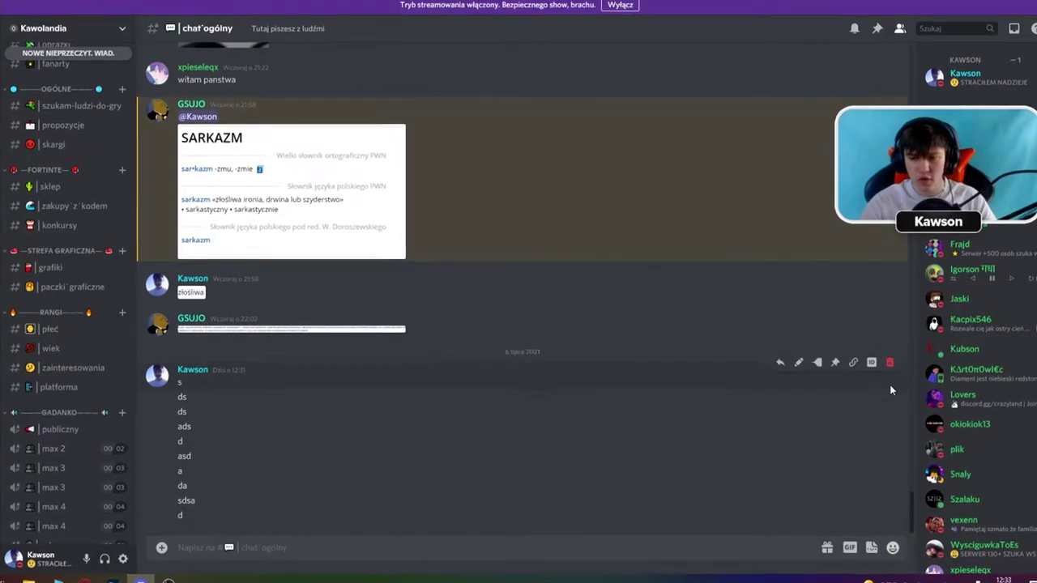
{"action": "left_click", "coordinate": [895, 398], "text": "shift"}
{"action": "left_click", "coordinate": [895, 420], "text": "shift"}
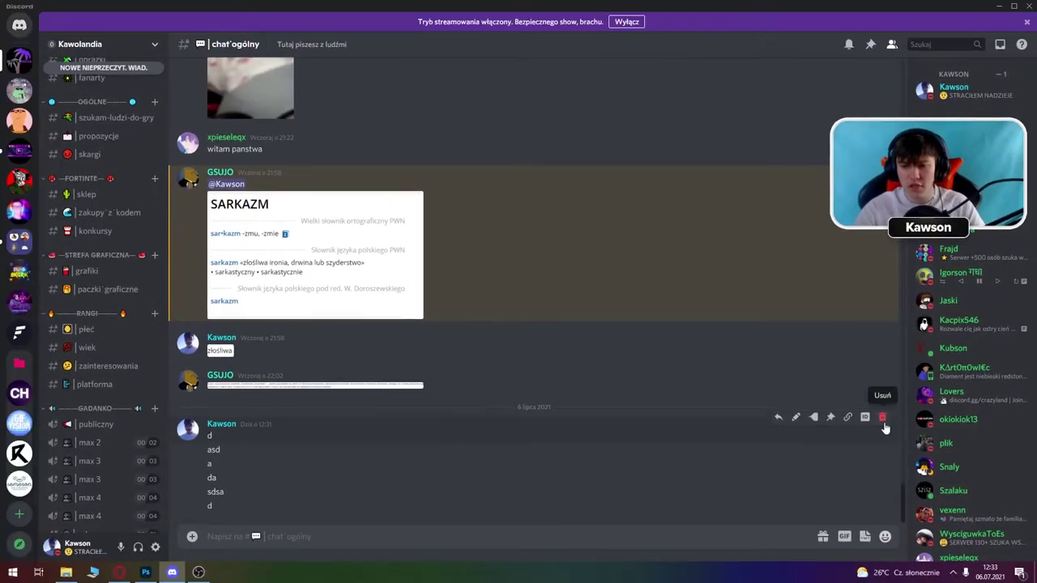
{"action": "left_click", "coordinate": [884, 418], "text": "shift"}
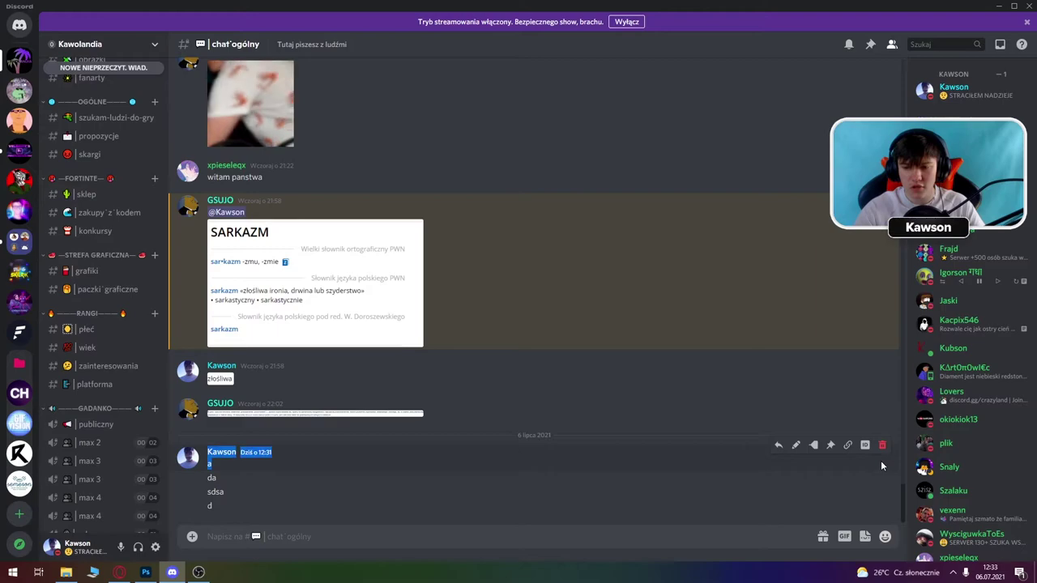
{"action": "left_click", "coordinate": [883, 447], "text": "shift"}
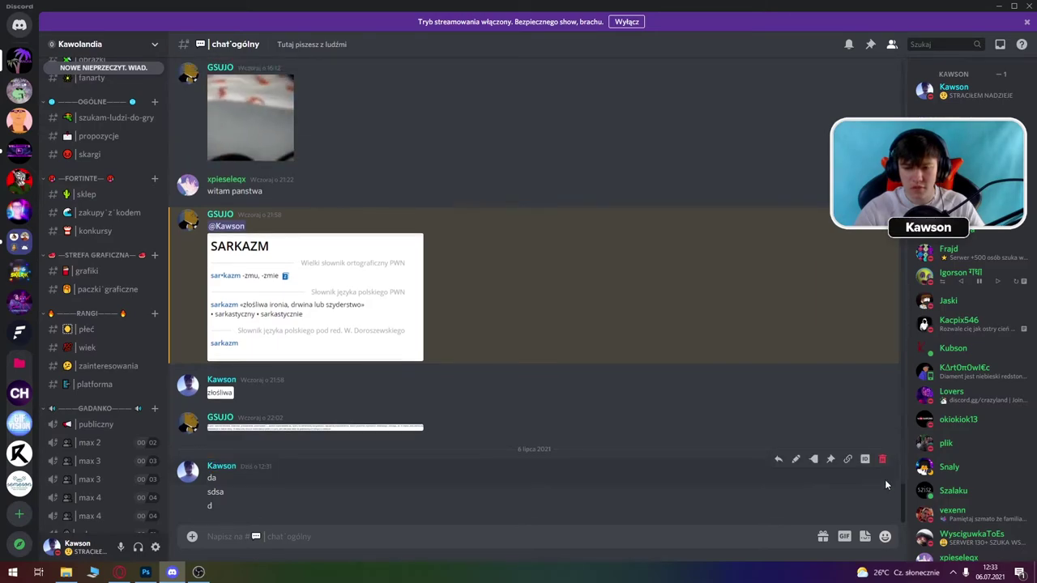
{"action": "left_click", "coordinate": [883, 459], "text": "shift"}
{"action": "left_click", "coordinate": [882, 489], "text": "shift"}
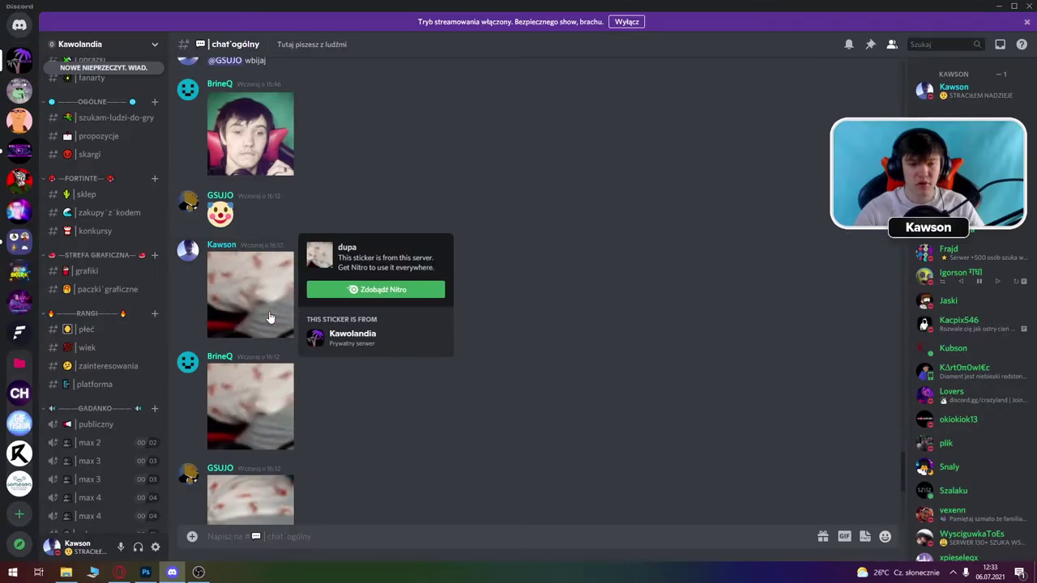
Close the sticker popup and open the banned member's entry in the Bany list.
{"action": "left_click", "coordinate": [459, 423]}
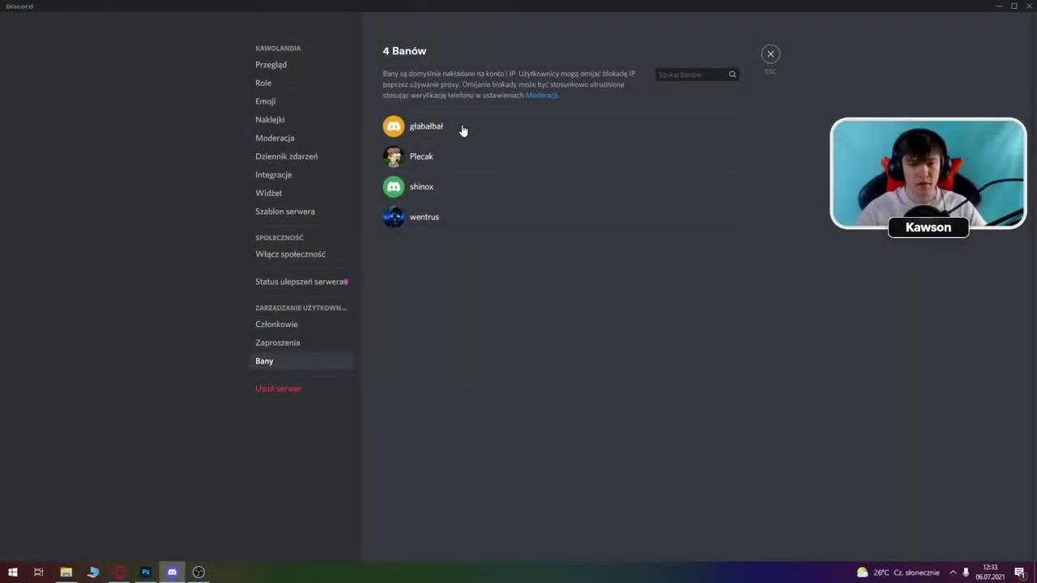
{"action": "left_click", "coordinate": [463, 128]}
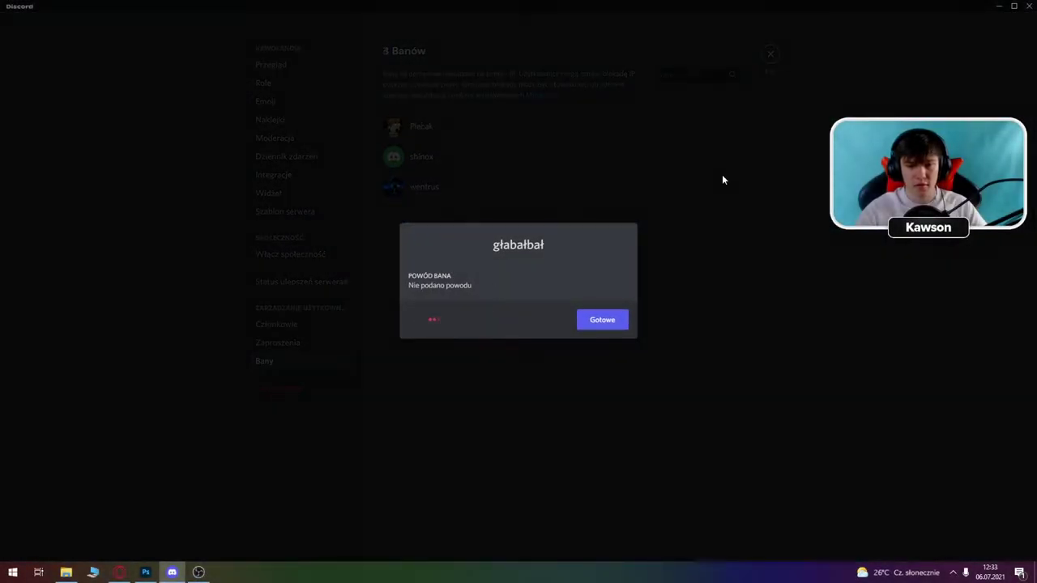